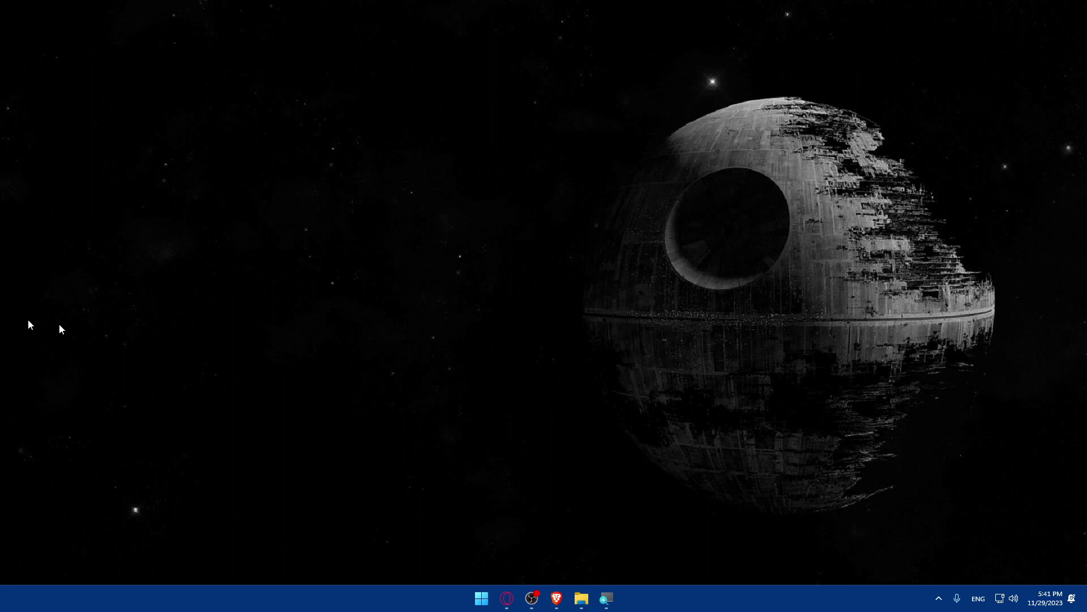
- Open Brave Browser on a new tab
left_click(557, 598)
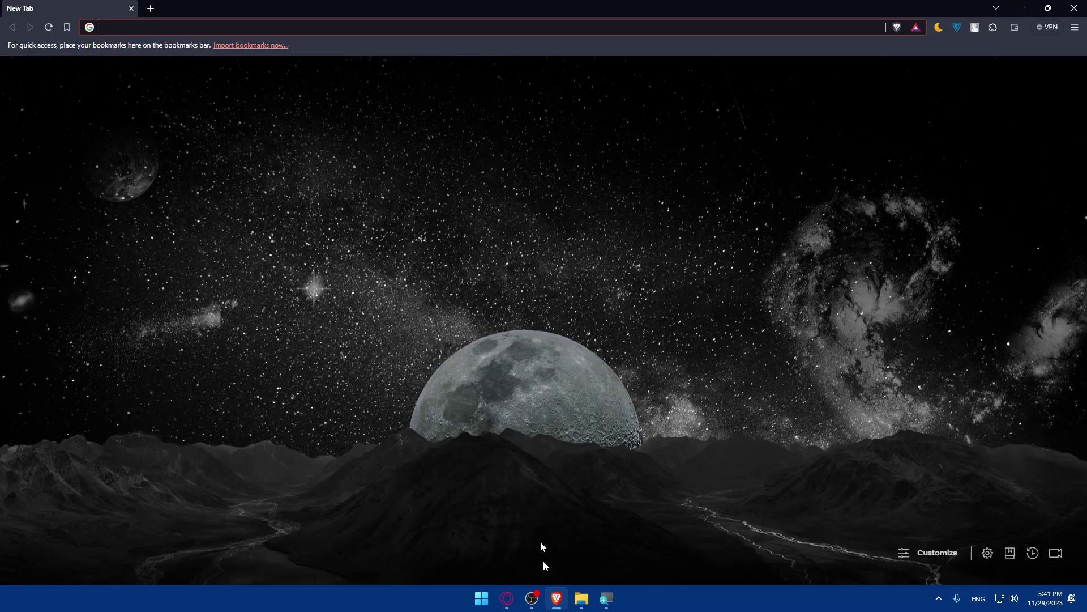
left_click(557, 598)
left_click(557, 598)
left_click(557, 598)
left_click(557, 598)
left_click(332, 166)
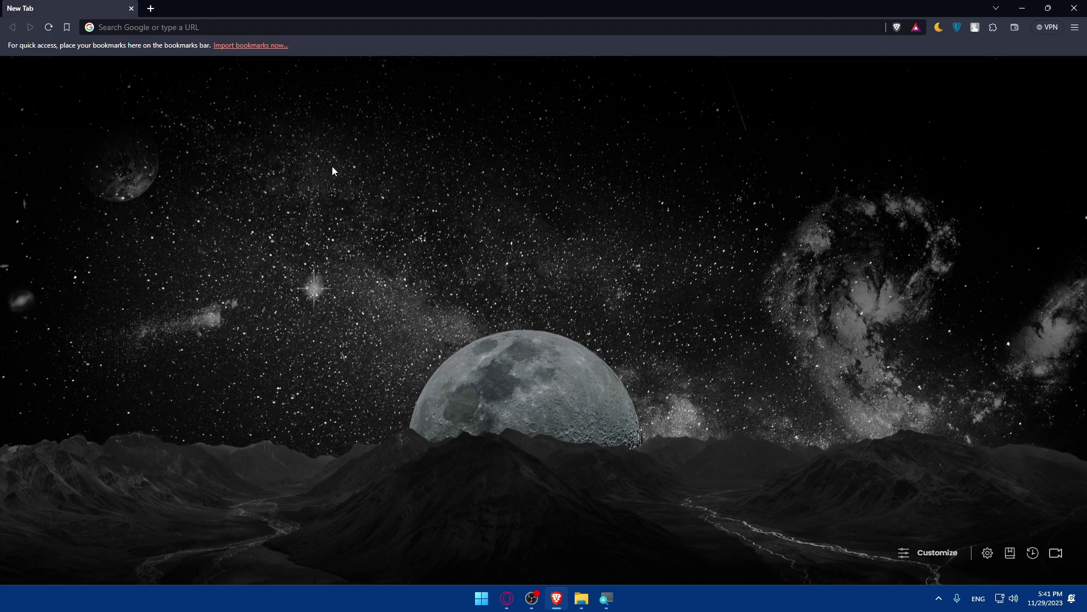
- Search Google for 'aternos'
left_click(254, 28)
type("a")
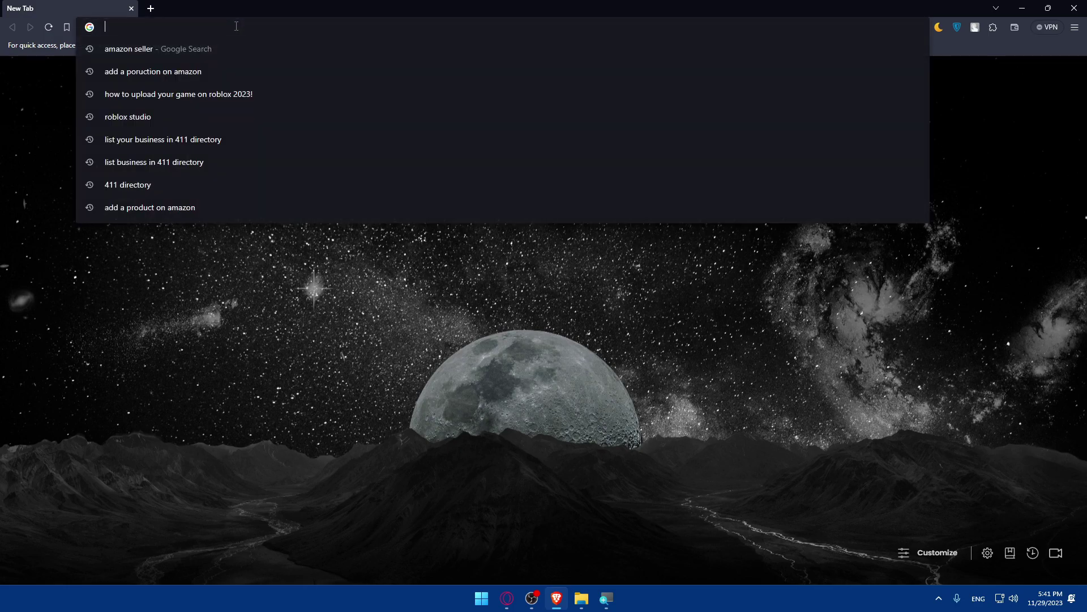
type("ternos")
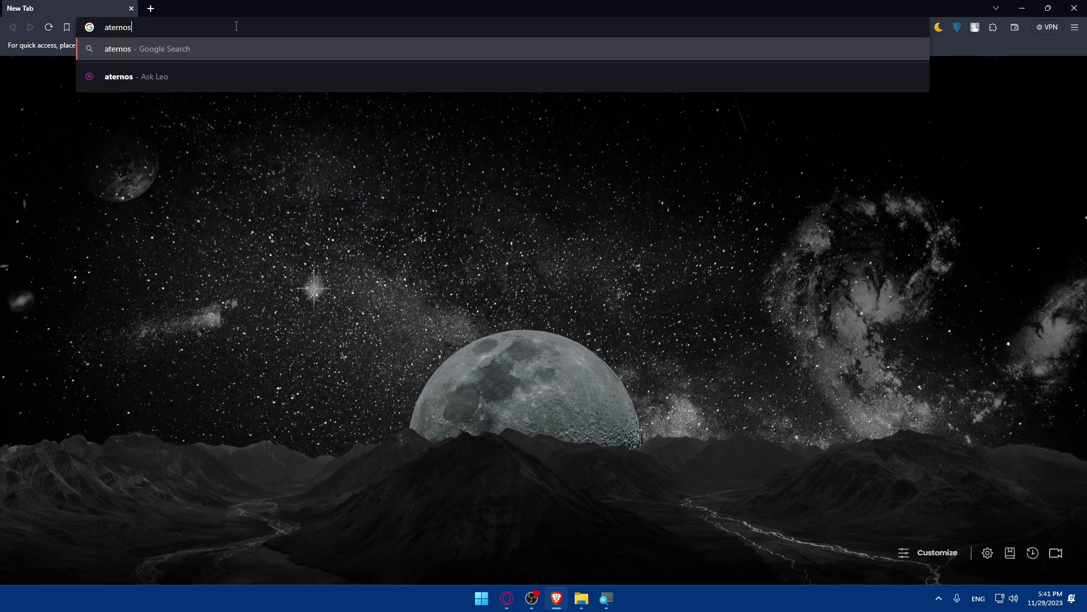
key("Return")
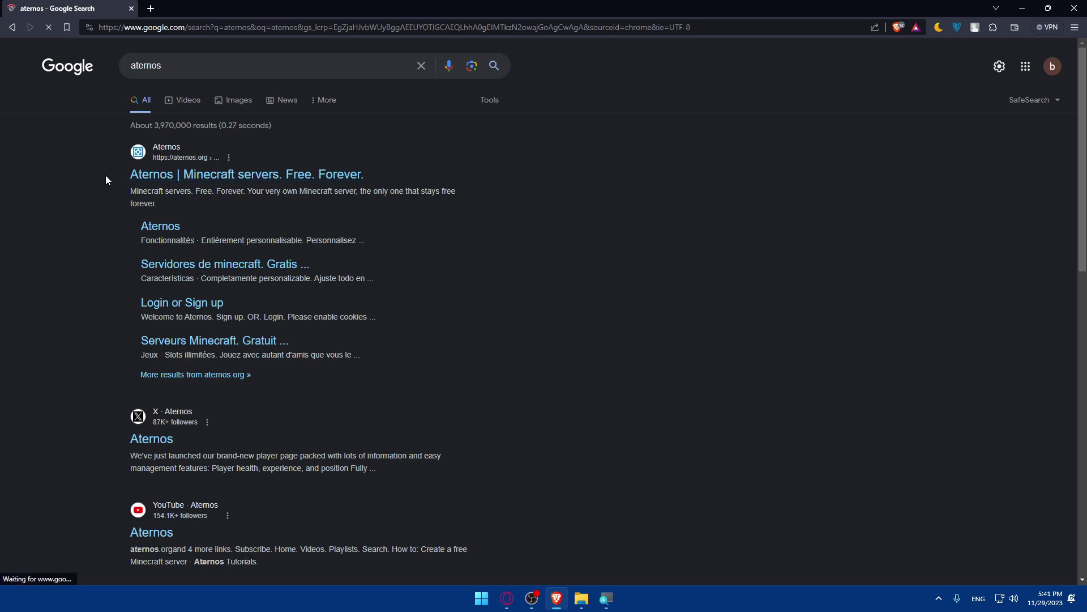
- Open the official Aternos site from the results and scroll through its home page
left_click(215, 181)
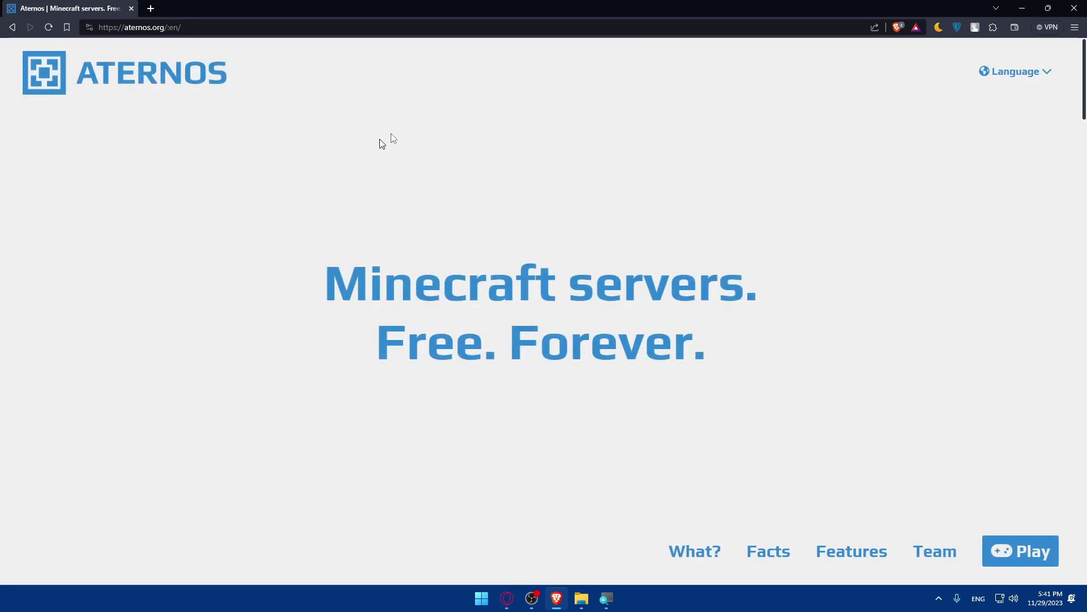
scroll(516, 219, "down", 5)
scroll(507, 235, "up", 5)
scroll(504, 242, "down", 8)
scroll(521, 228, "up", 8)
scroll(523, 230, "down", 5)
scroll(522, 230, "up", 5)
scroll(551, 225, "down", 5)
scroll(552, 222, "up", 4)
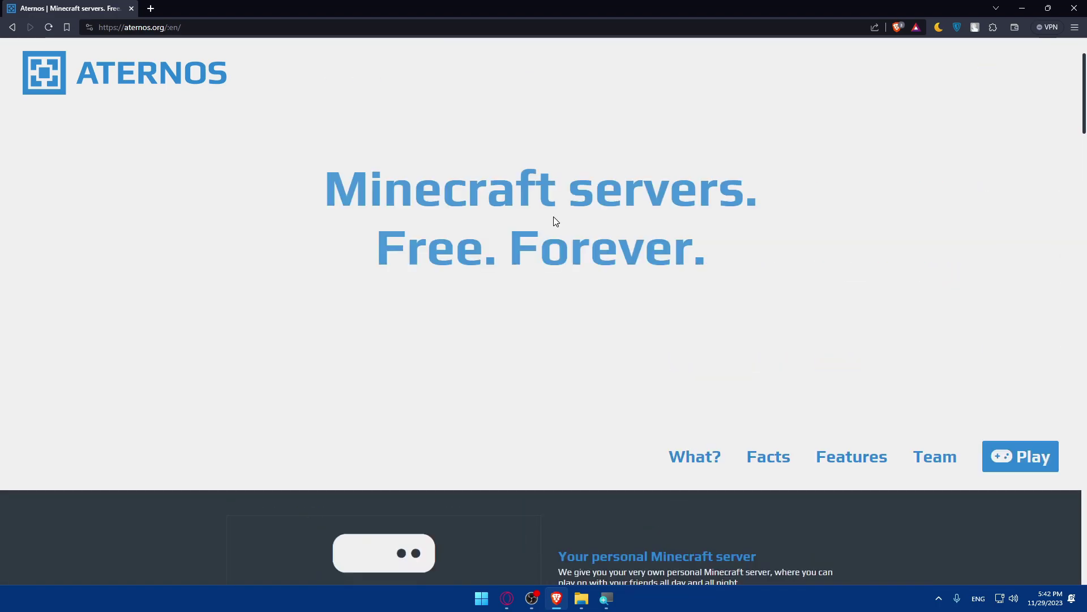
scroll(495, 206, "up", 1)
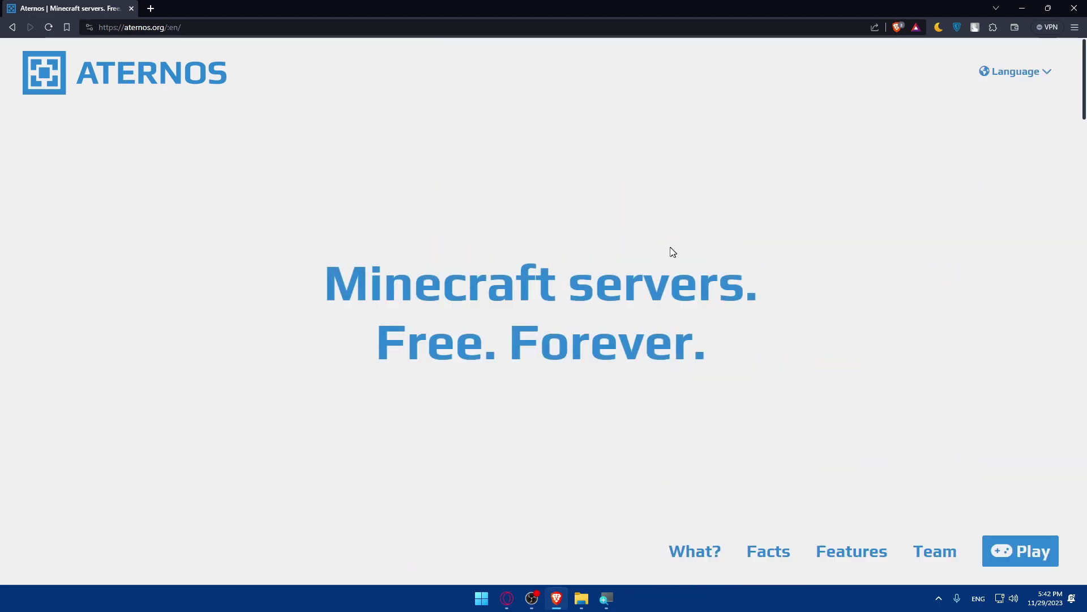
scroll(670, 253, "down", 5)
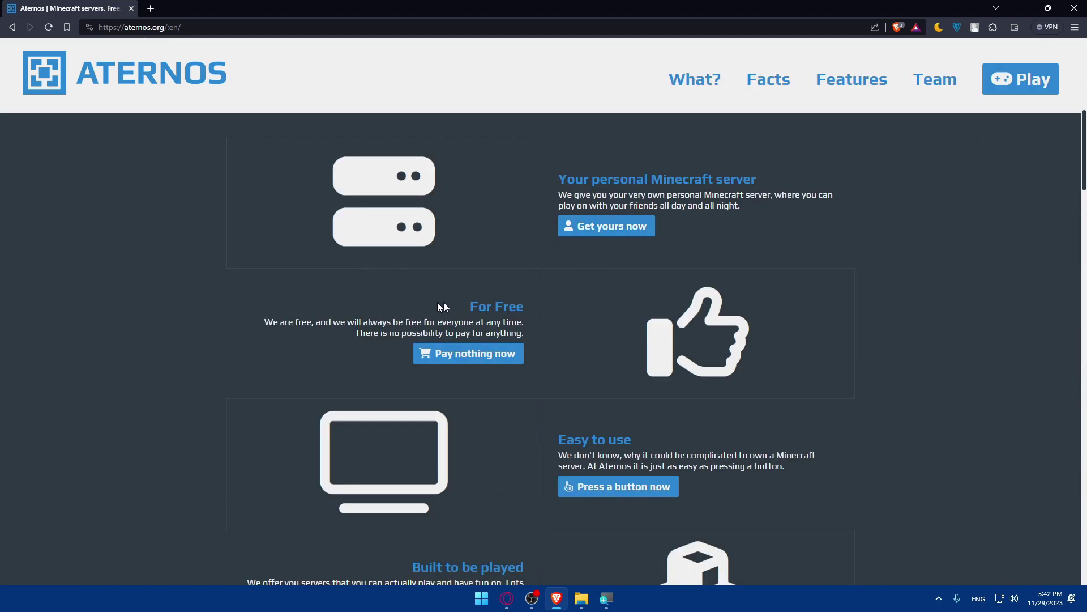
scroll(475, 382, "down", 10)
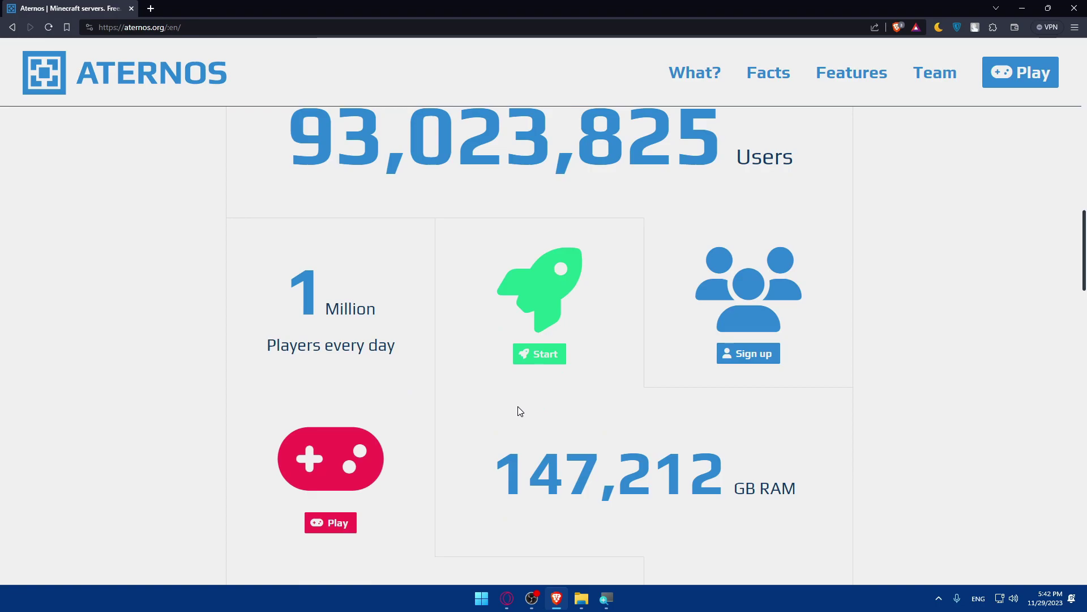
scroll(517, 408, "down", 8)
scroll(523, 404, "down", 2)
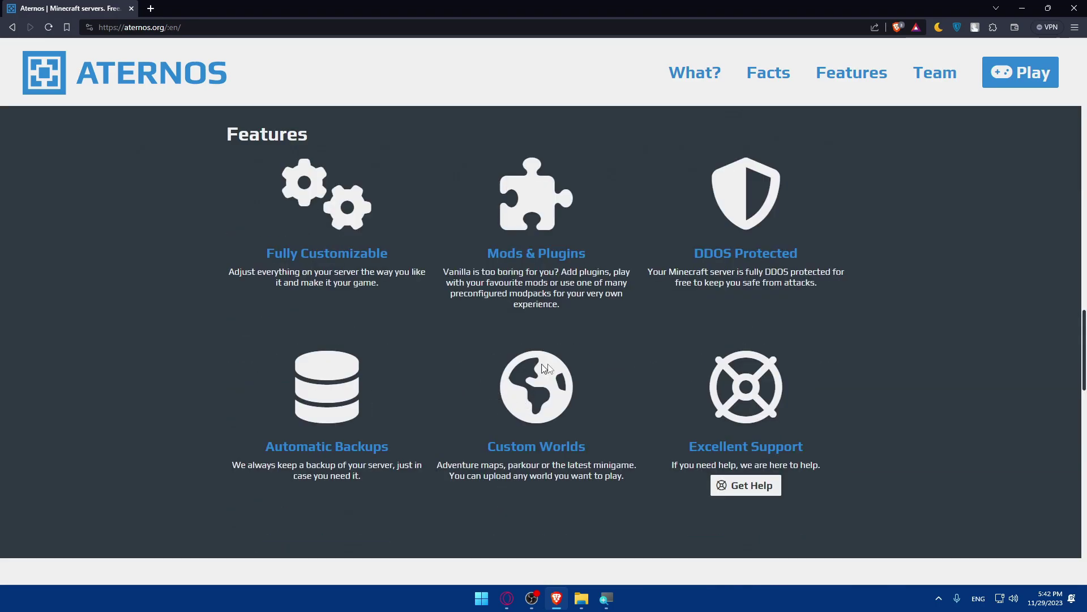
scroll(502, 378, "down", 10)
scroll(486, 383, "down", 6)
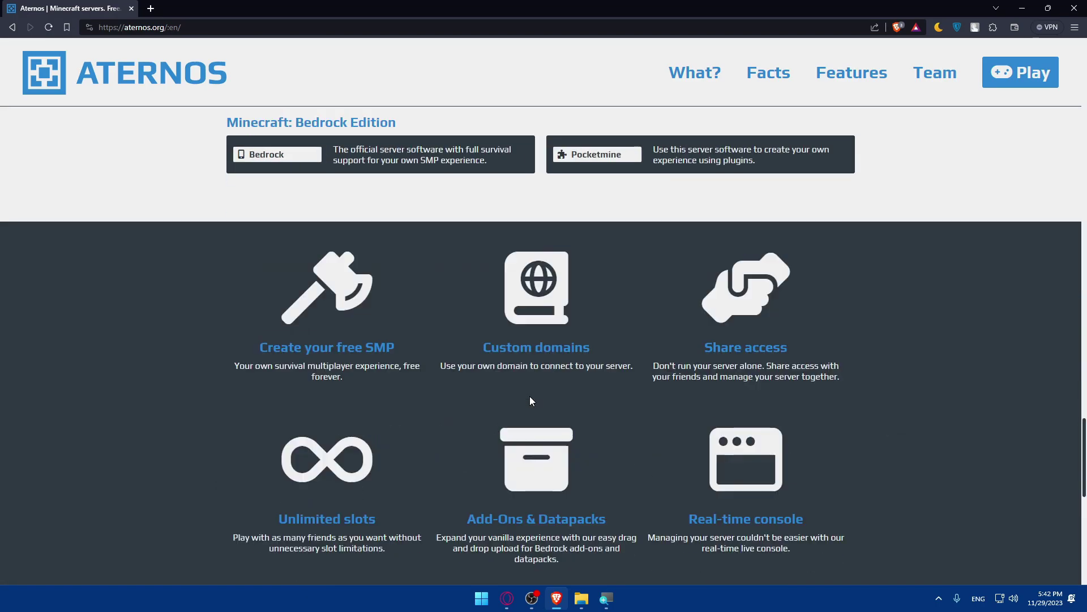
scroll(340, 308, "up", 2)
scroll(340, 309, "down", 12)
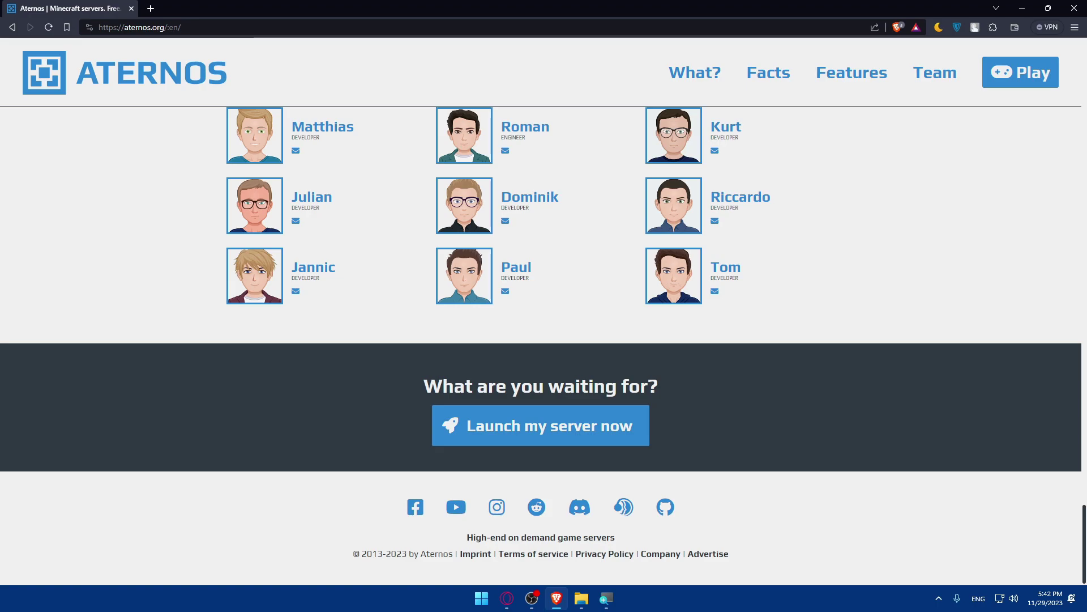
- Finish browsing the home page, then use 'Launch my server now' to reach the login page
scroll(284, 288, "up", 15)
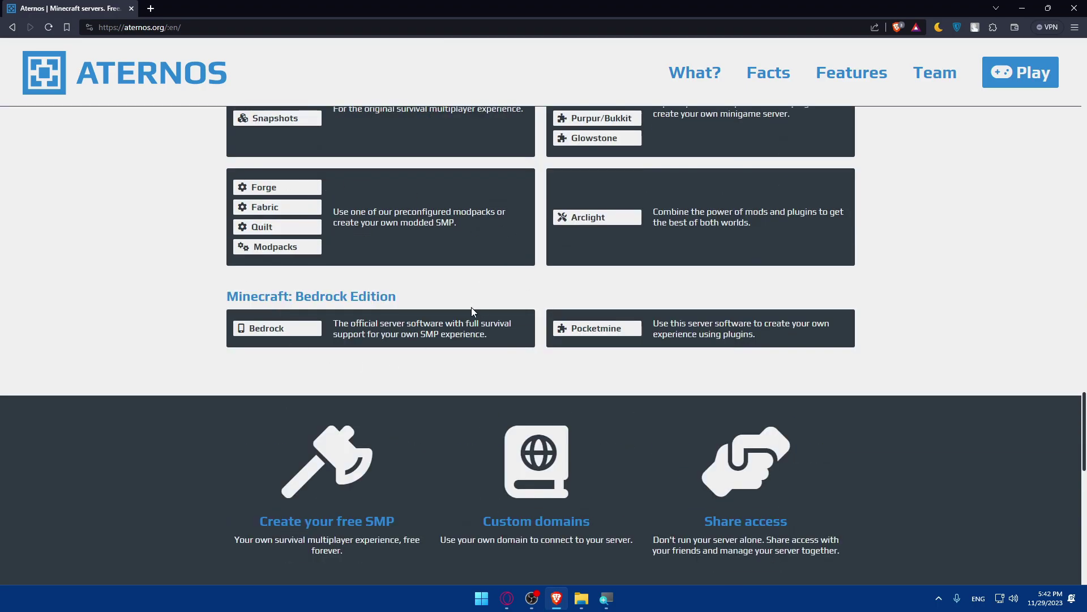
scroll(471, 307, "up", 8)
scroll(472, 307, "down", 8)
scroll(471, 307, "up", 10)
scroll(471, 307, "down", 10)
scroll(471, 307, "up", 10)
scroll(473, 312, "down", 3)
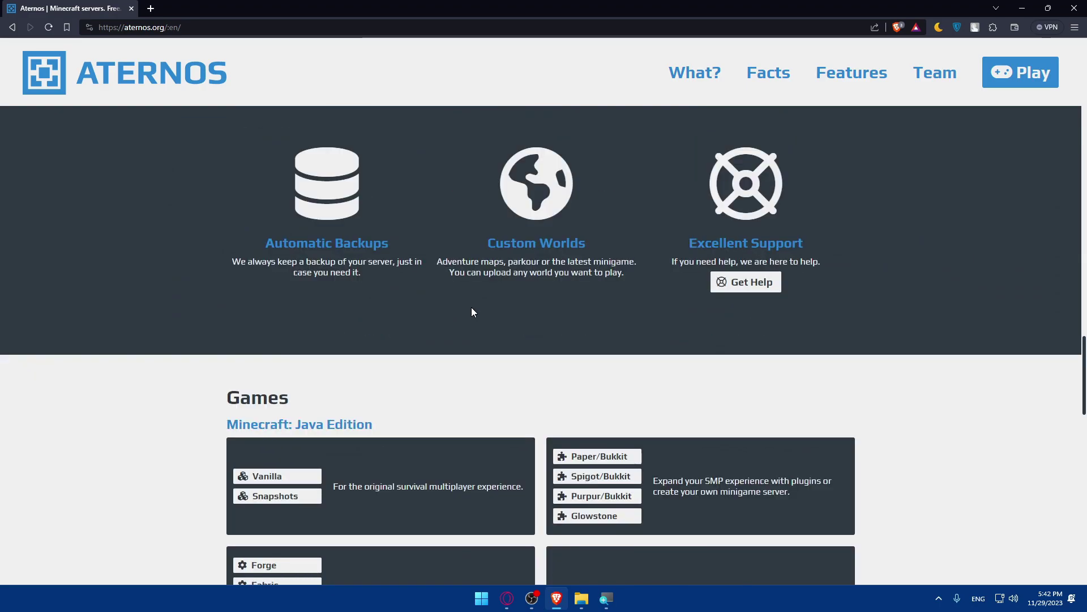
scroll(468, 311, "down", 9)
scroll(467, 311, "up", 20)
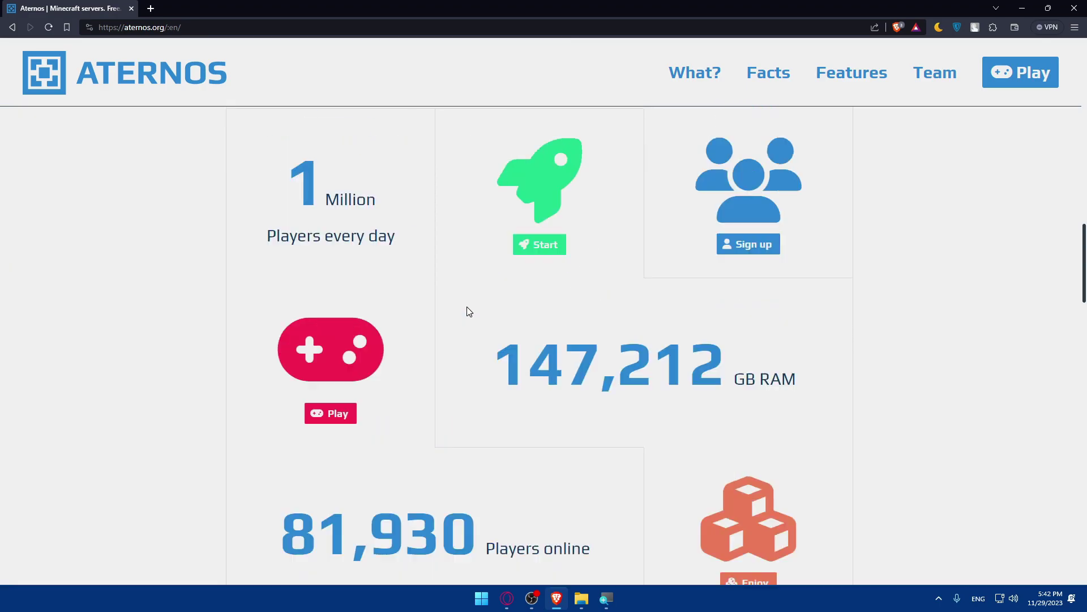
scroll(467, 311, "down", 8)
scroll(467, 307, "up", 15)
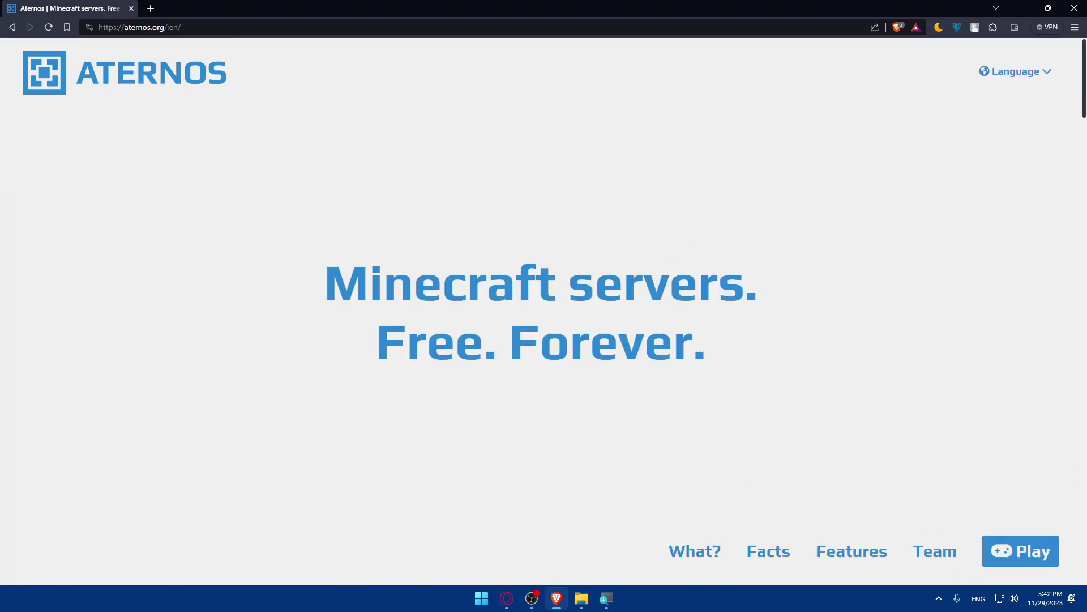
scroll(466, 307, "down", 15)
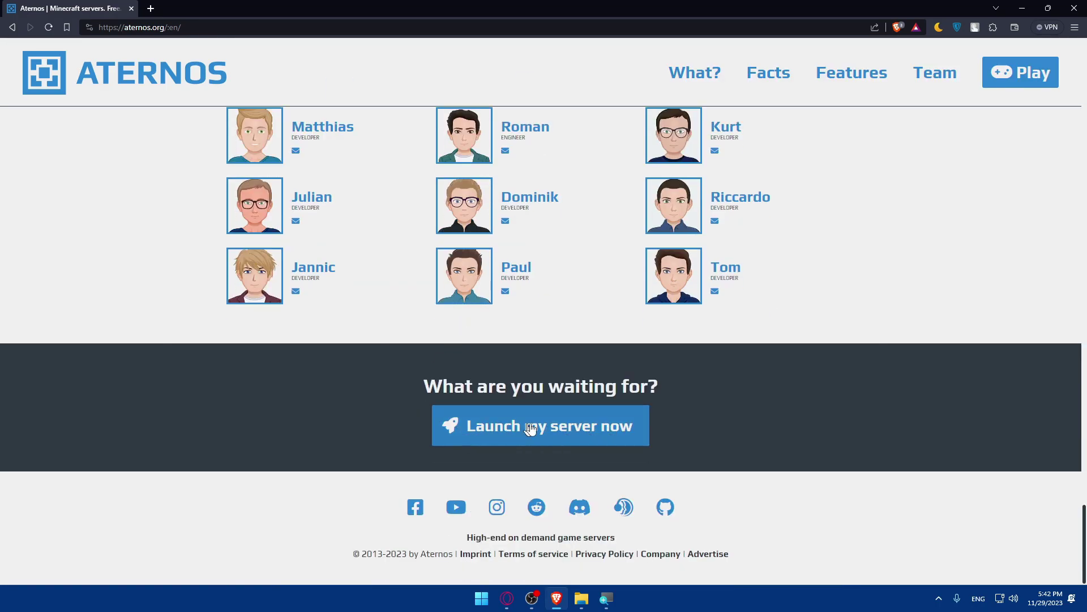
scroll(541, 428, "up", 6)
scroll(452, 416, "up", 1)
scroll(482, 432, "down", 7)
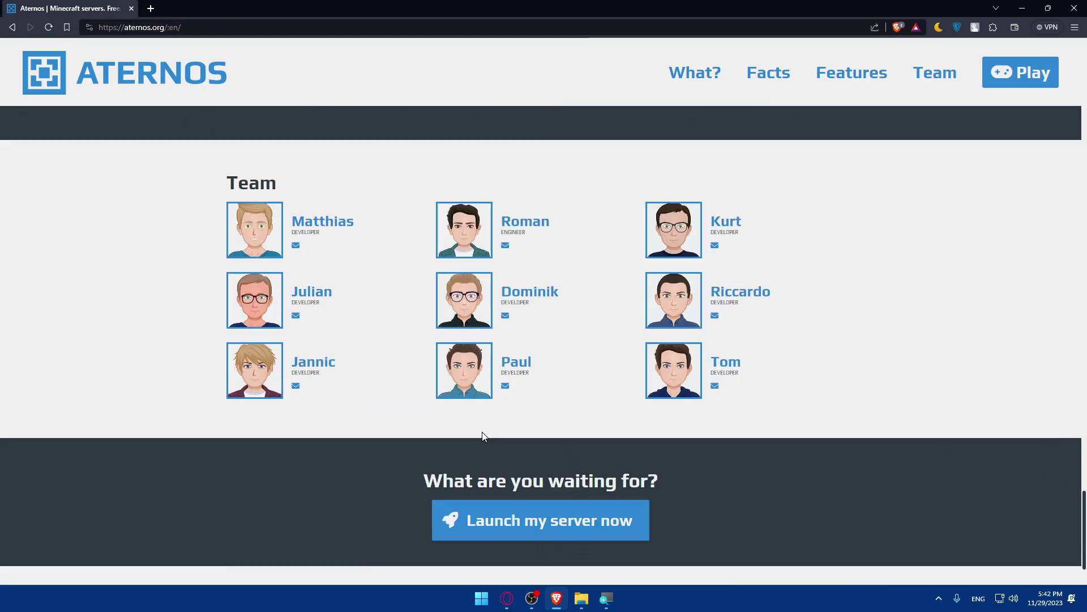
left_click(533, 416)
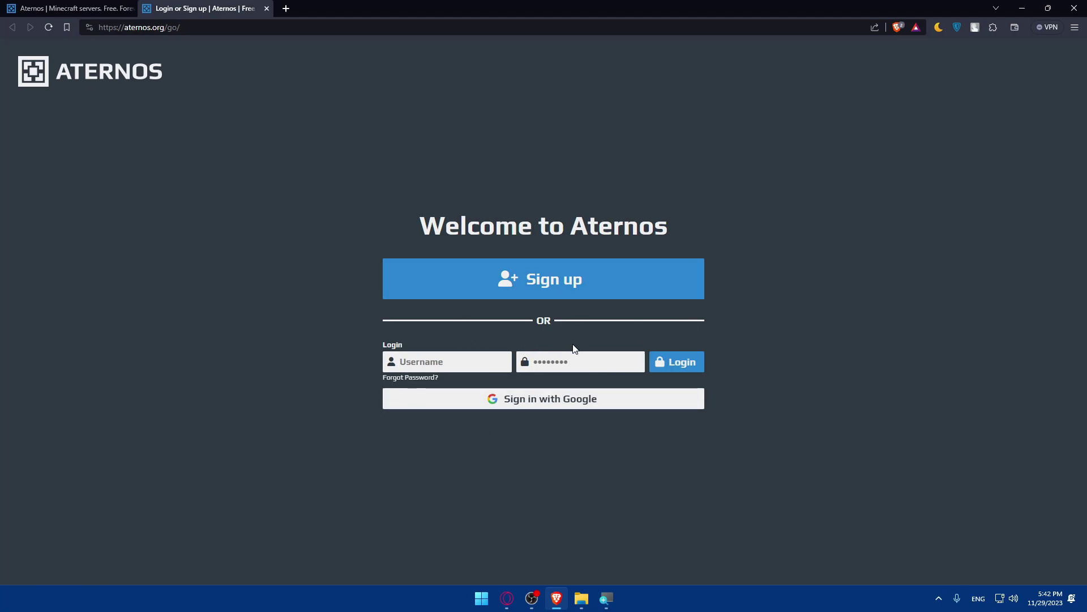
- Switch to creating a new Aternos account and enter a username
left_click(400, 356)
left_click(548, 289)
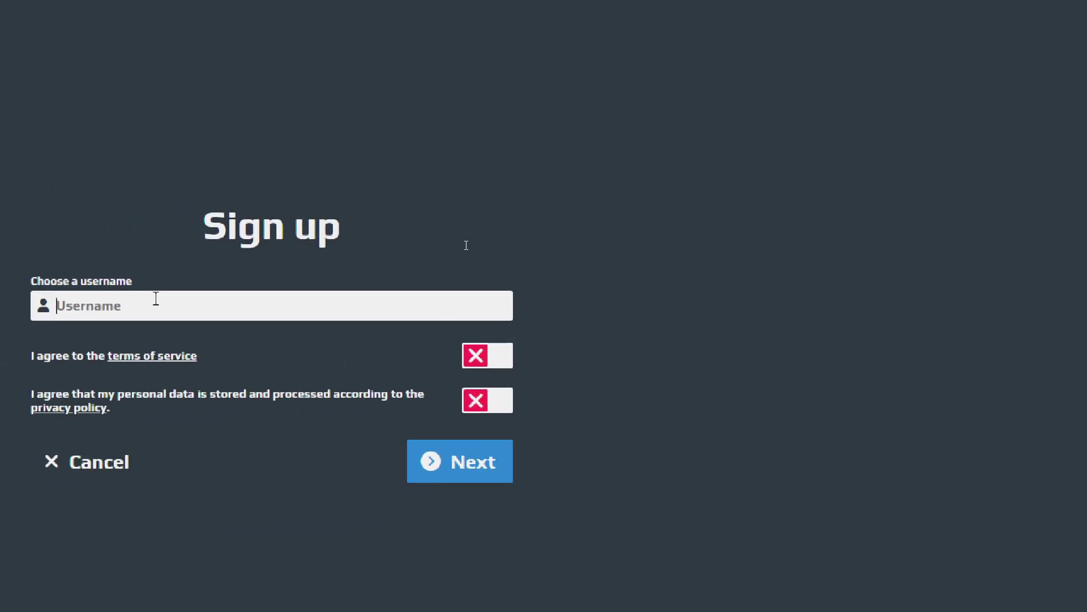
type("t")
key("BackSpace")
type("omix01")
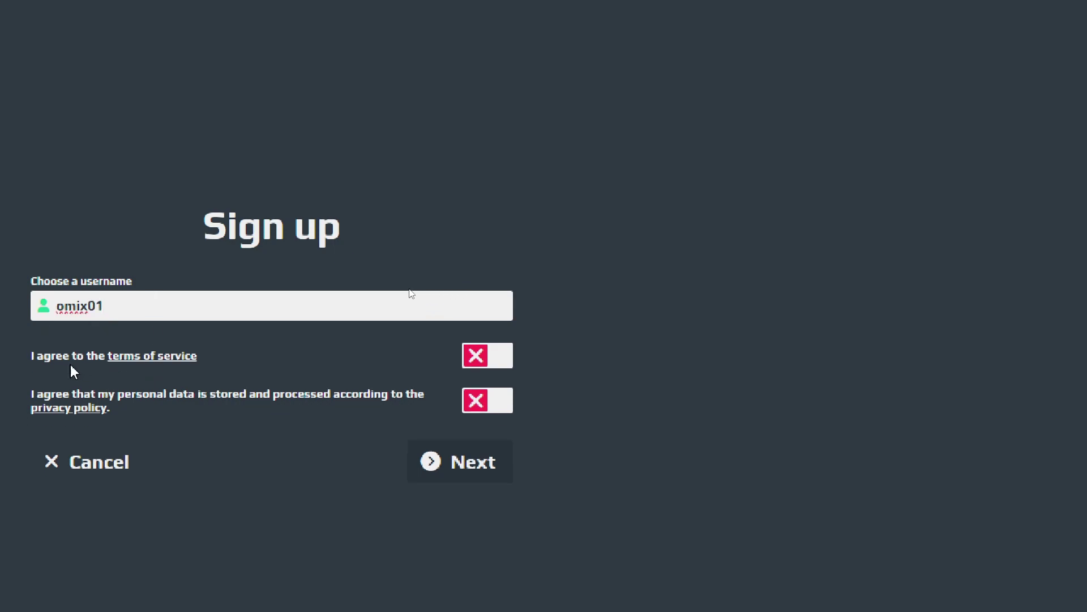
- Accept the terms of service and privacy policy, read both policy pages, then close them
left_click(479, 360)
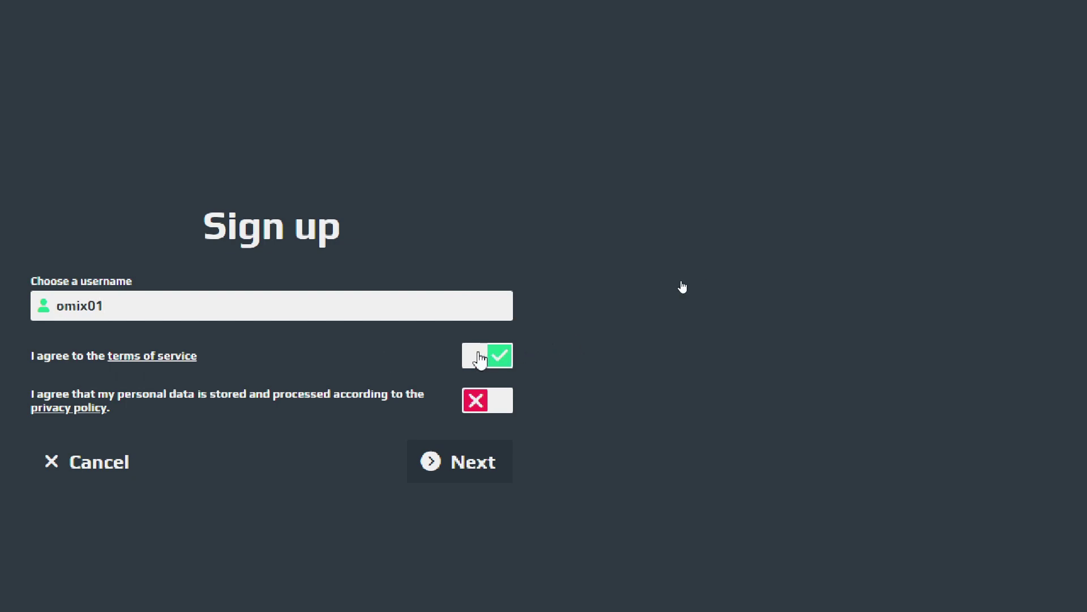
left_click(479, 405)
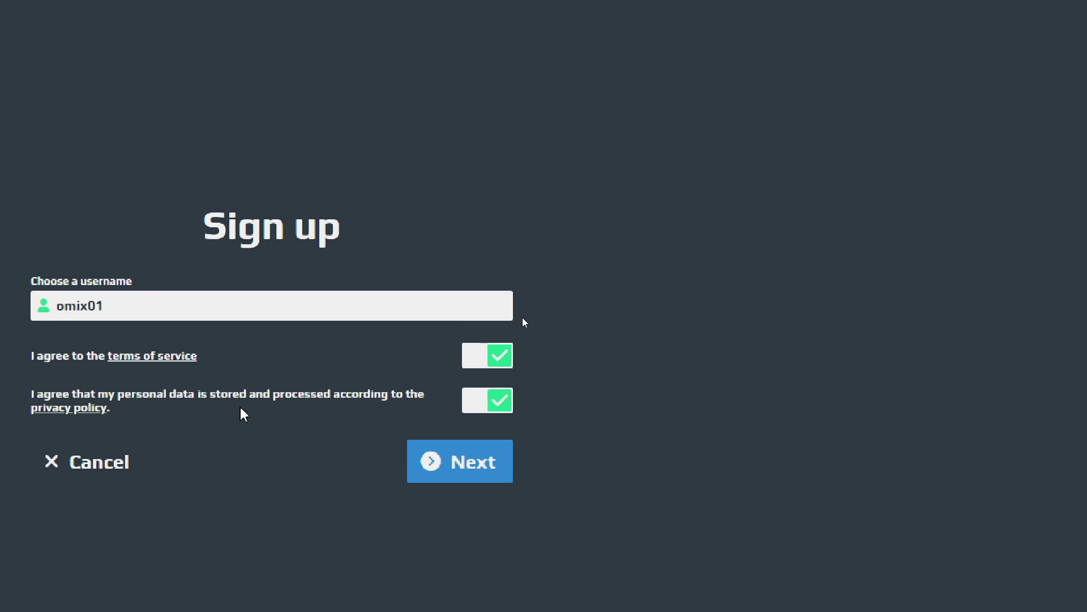
left_click(174, 356)
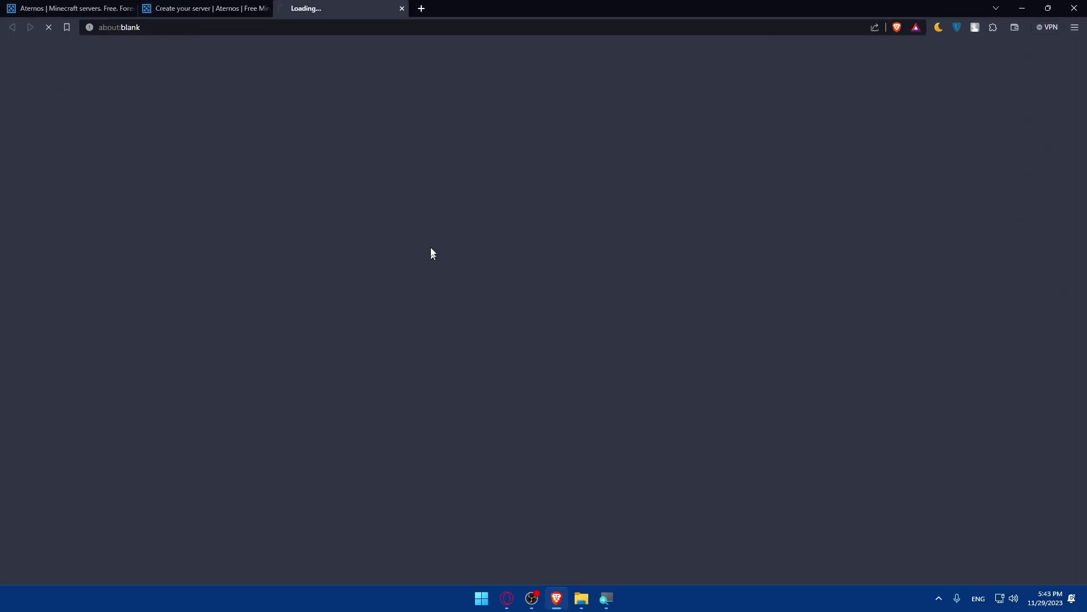
key("ctrl+shift+Tab")
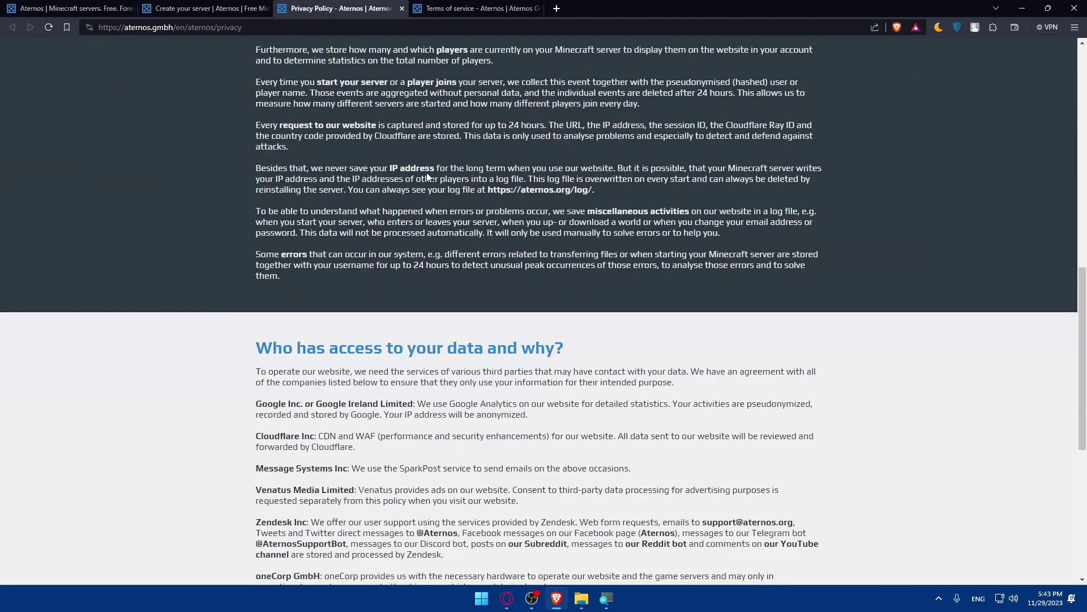
scroll(427, 172, "up", 20)
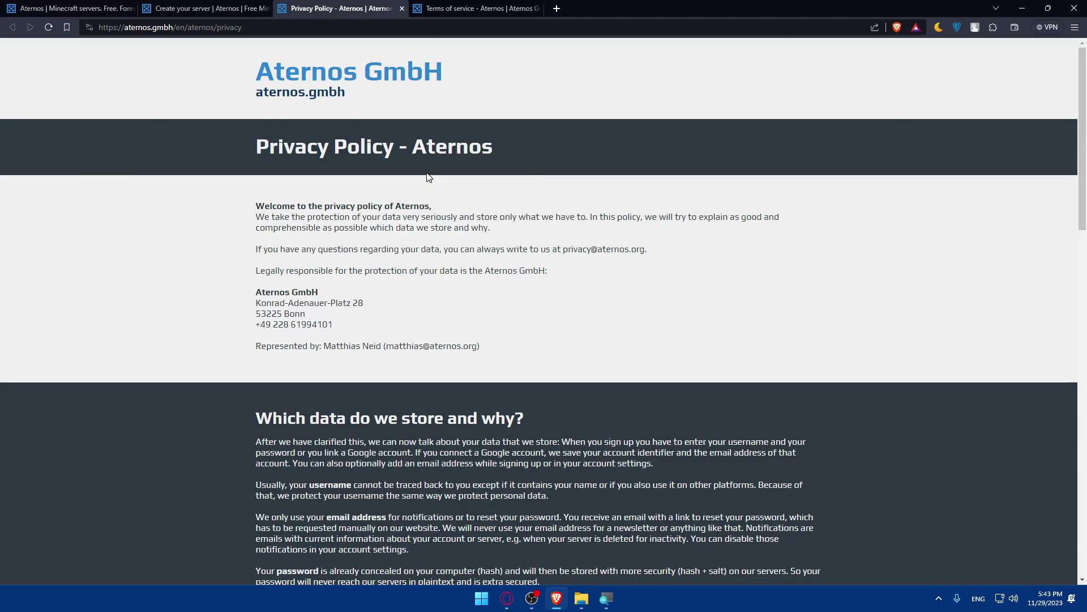
key("ctrl+w")
scroll(430, 193, "down", 20)
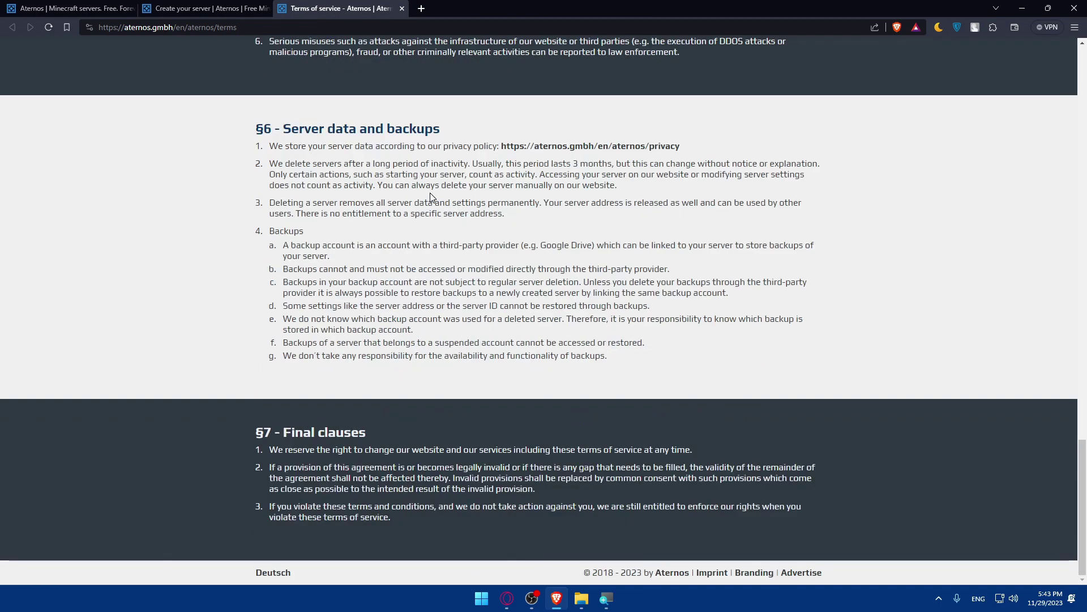
scroll(429, 197, "up", 20)
key("ctrl+w")
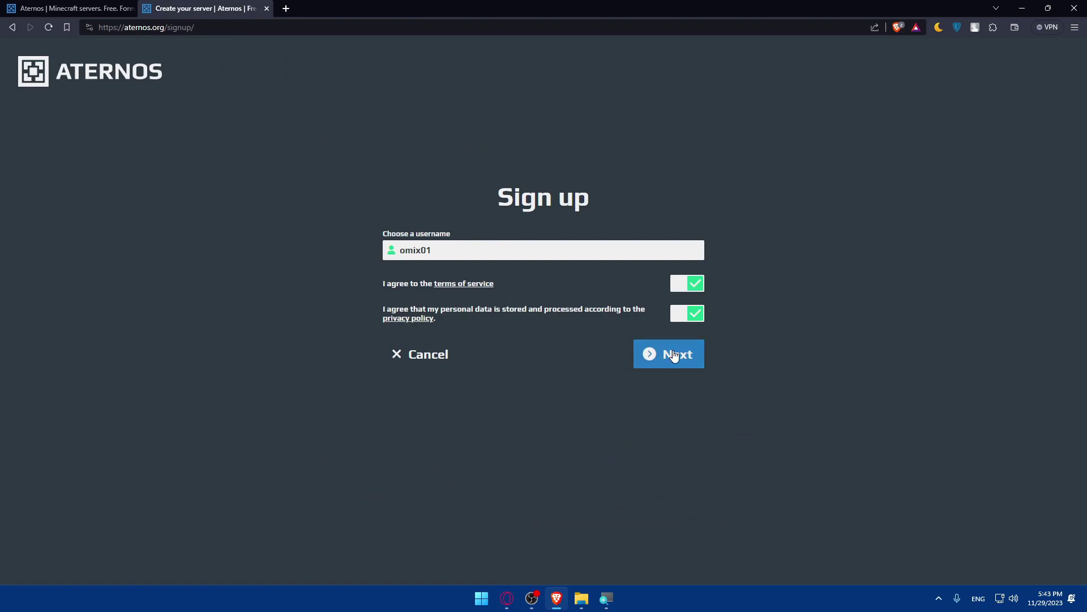
- Continue the sign-up and link the account by signing in with a Google account
left_click(648, 355)
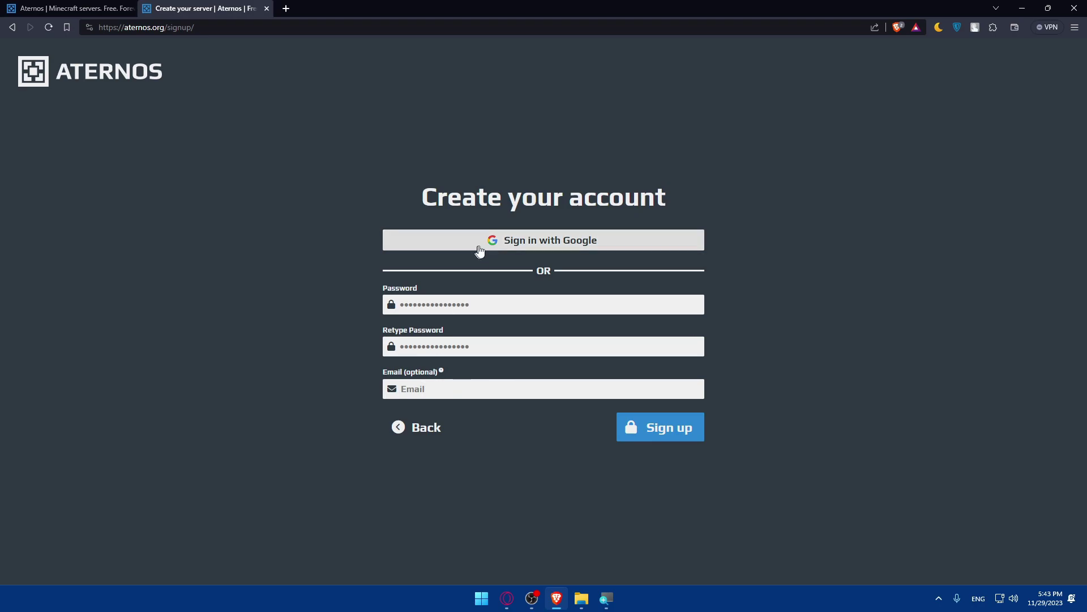
left_click(551, 248)
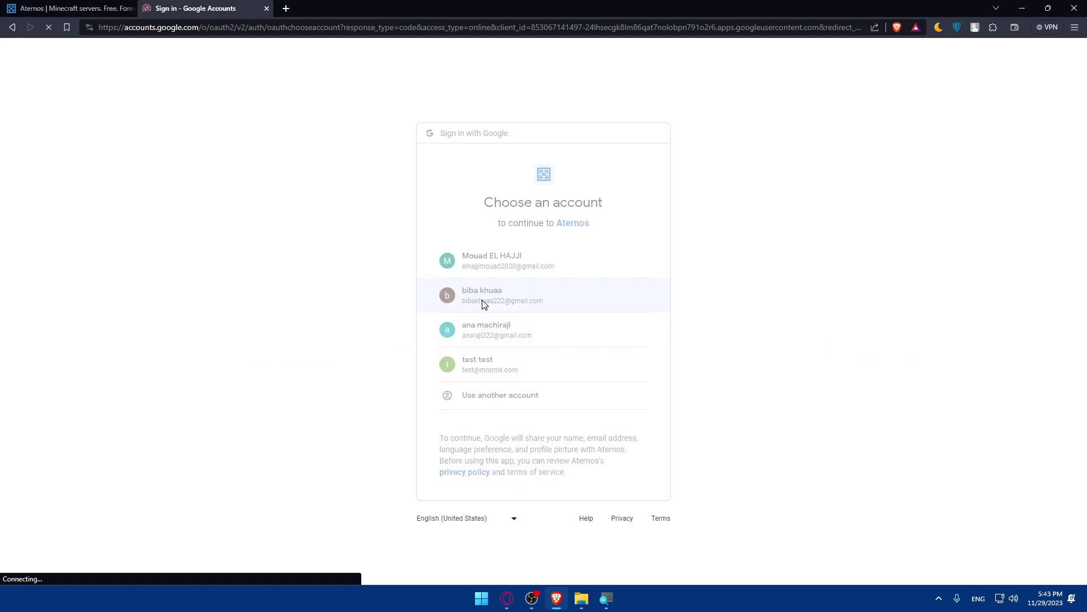
left_click(485, 304)
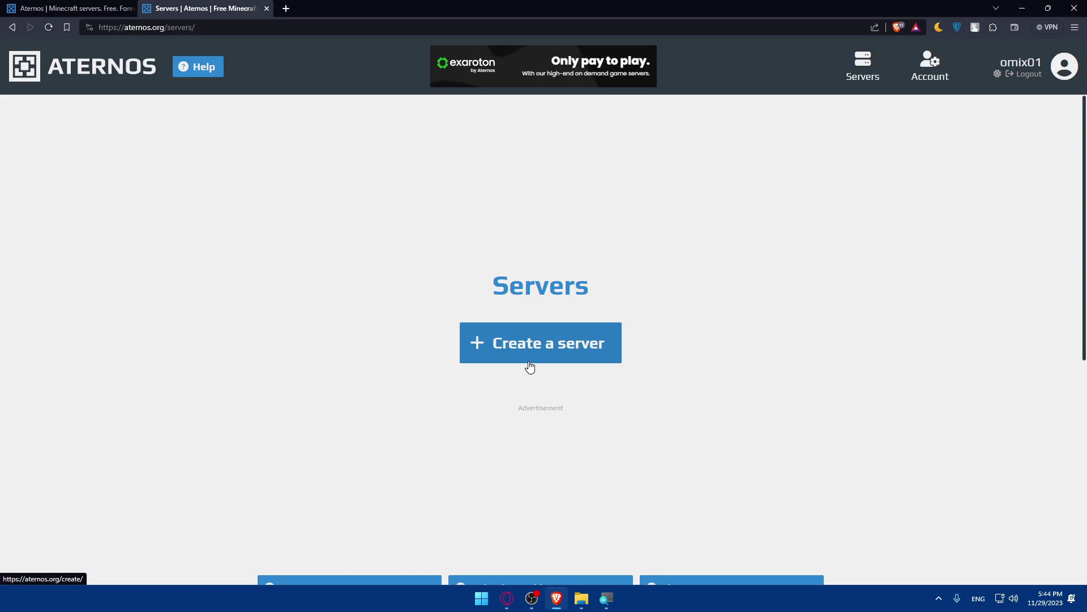
- Create a Java Edition server at omix01.aternos.me with the default settings
left_click(522, 340)
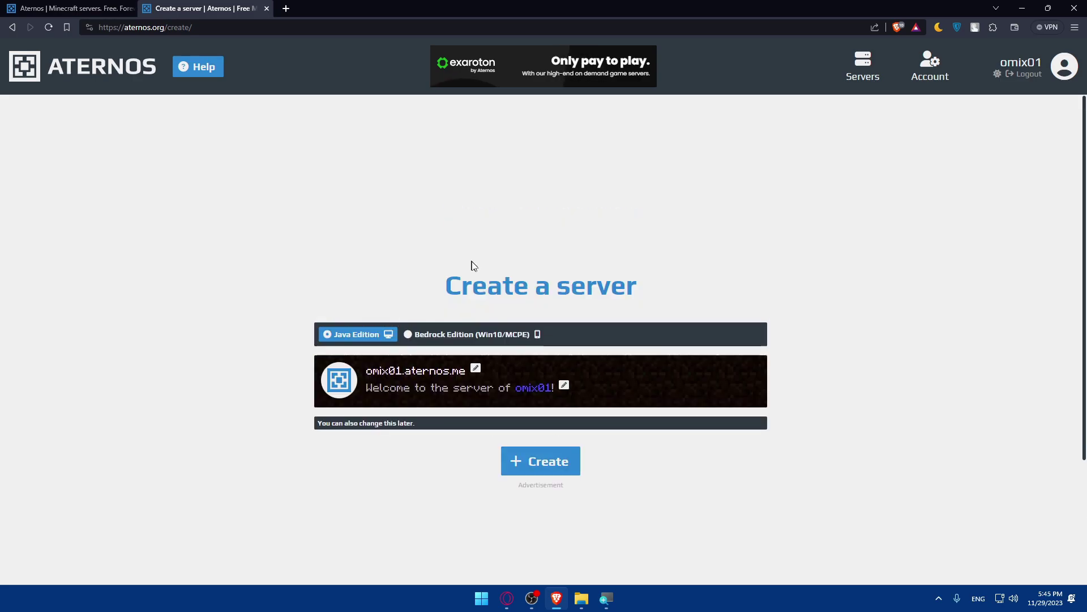
scroll(475, 272, "down", 2)
left_click(502, 371)
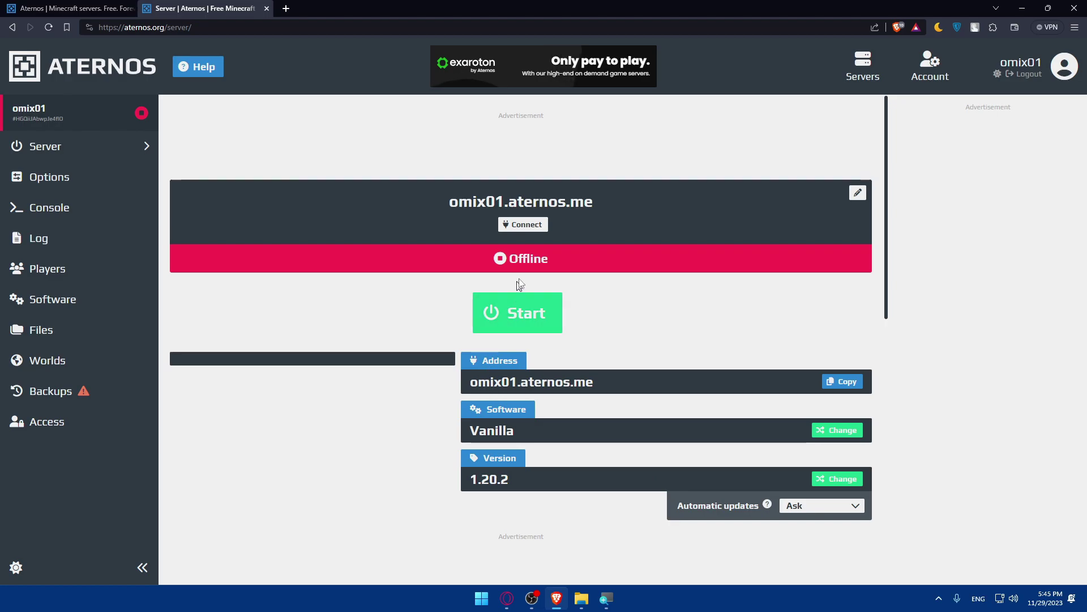
left_click(522, 225)
left_click_drag(423, 296, 552, 305)
left_click(553, 305)
left_click(515, 340)
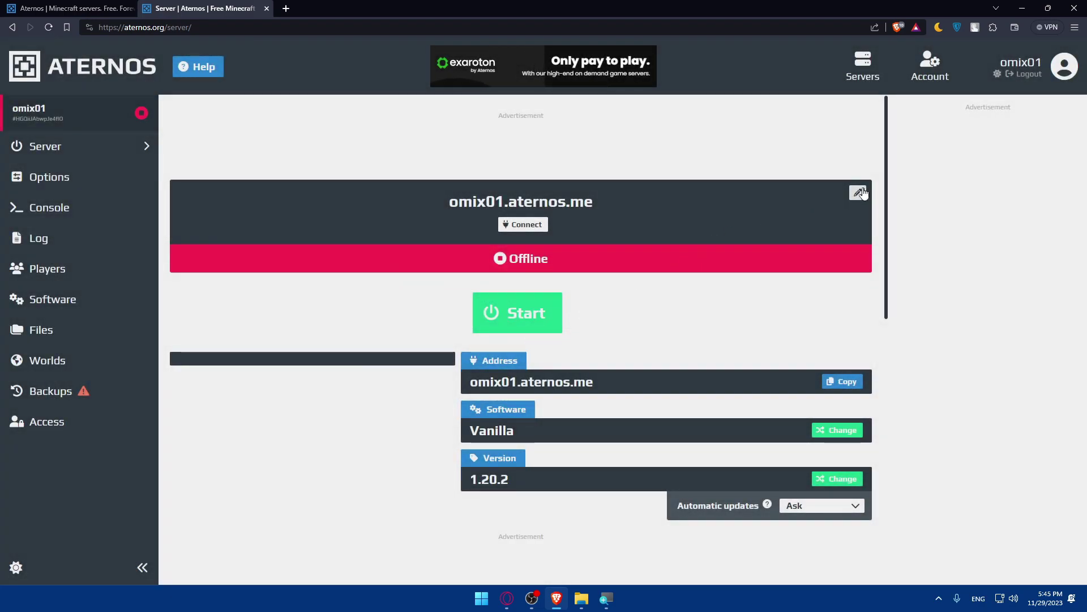
- Review the server's Options in server.properties, then go back to the overview
left_click(857, 193)
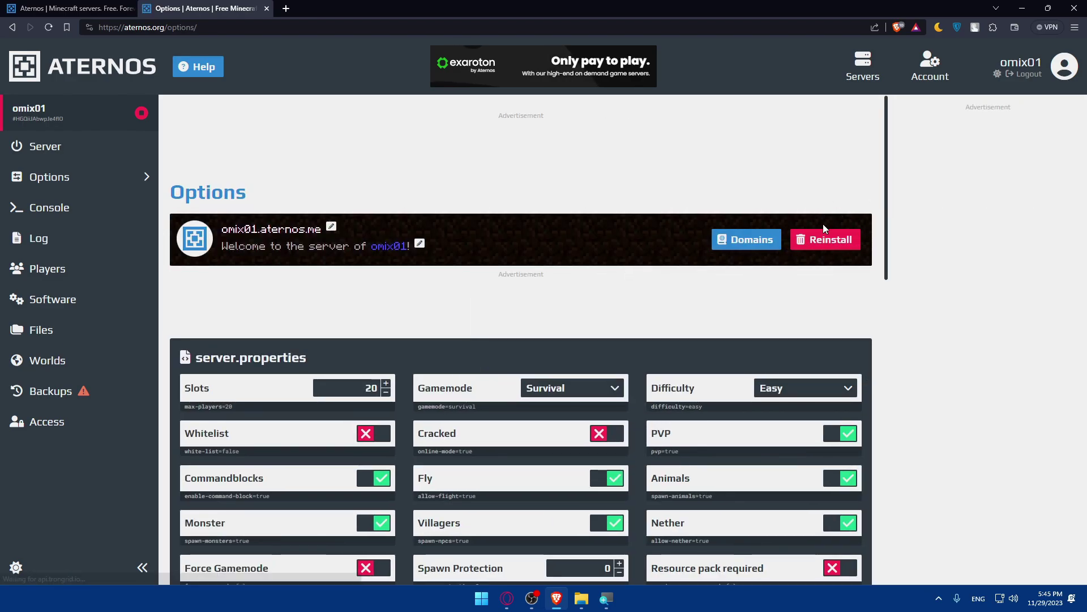
scroll(563, 256, "down", 5)
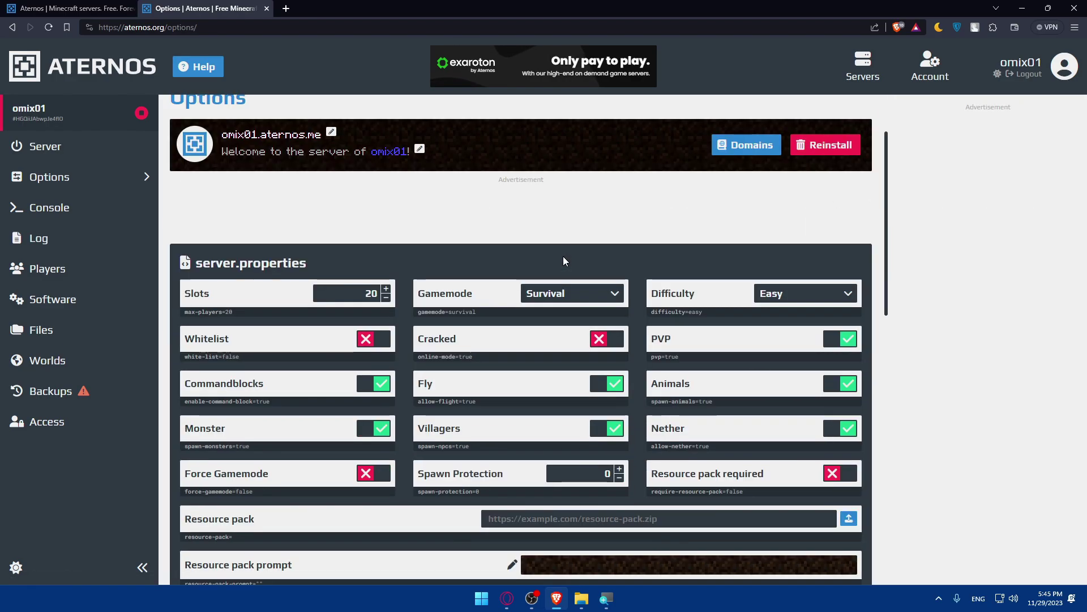
scroll(549, 265, "up", 3)
scroll(484, 390, "down", 2)
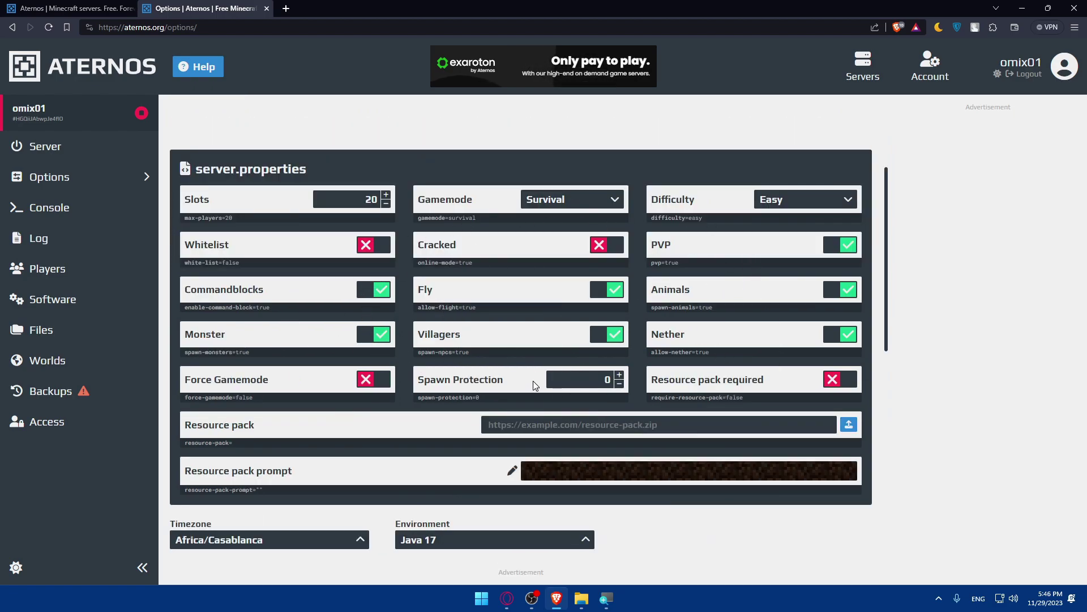
key("alt+Left")
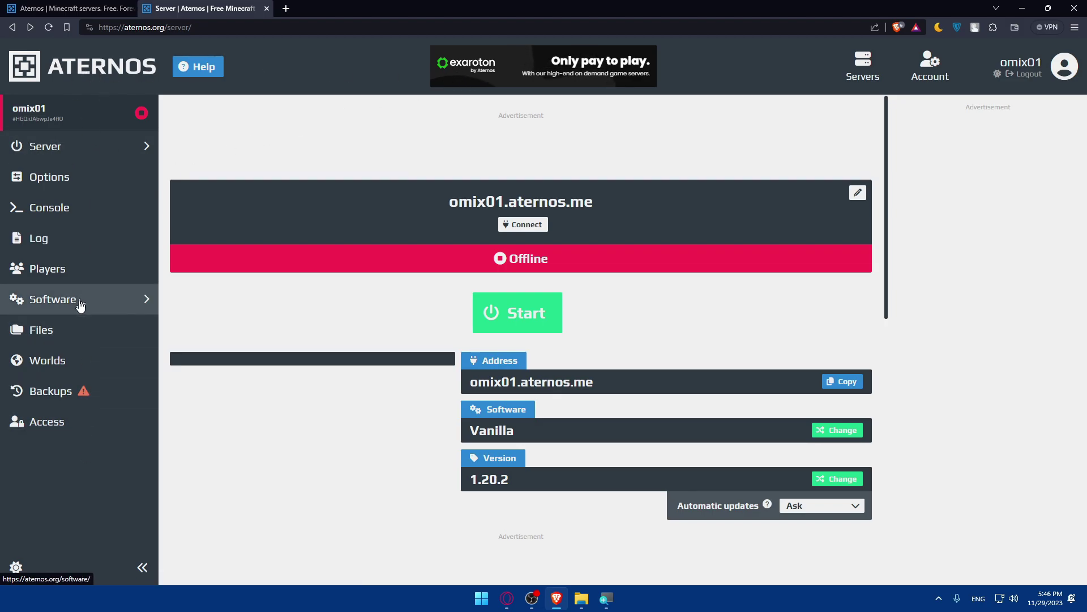
- On the Worlds page, try uploading a world as a ZIP archive, then cancel the file picker
left_click(92, 360)
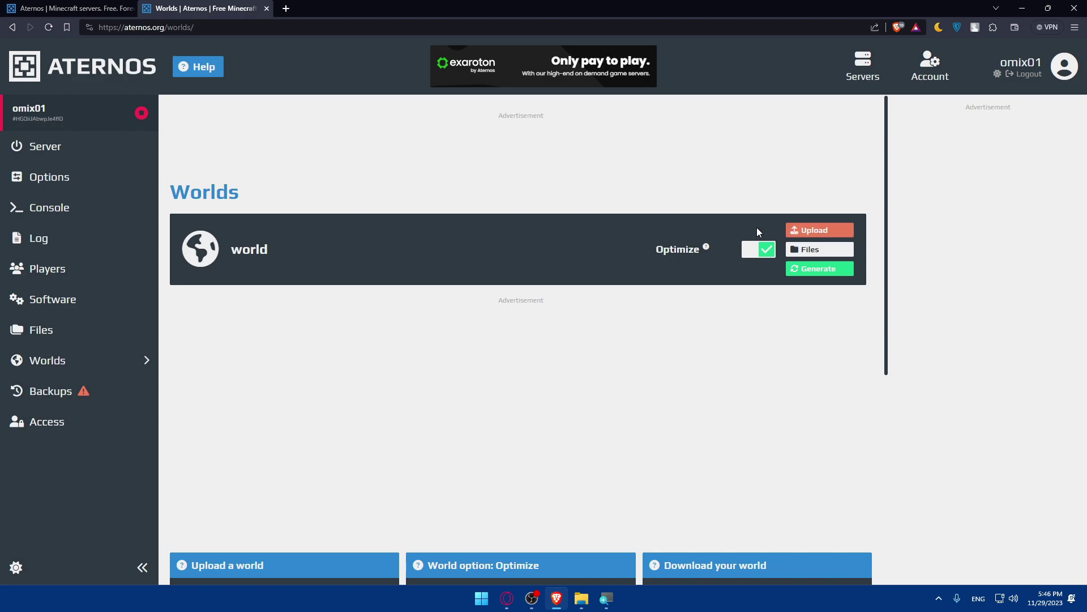
left_click(816, 231)
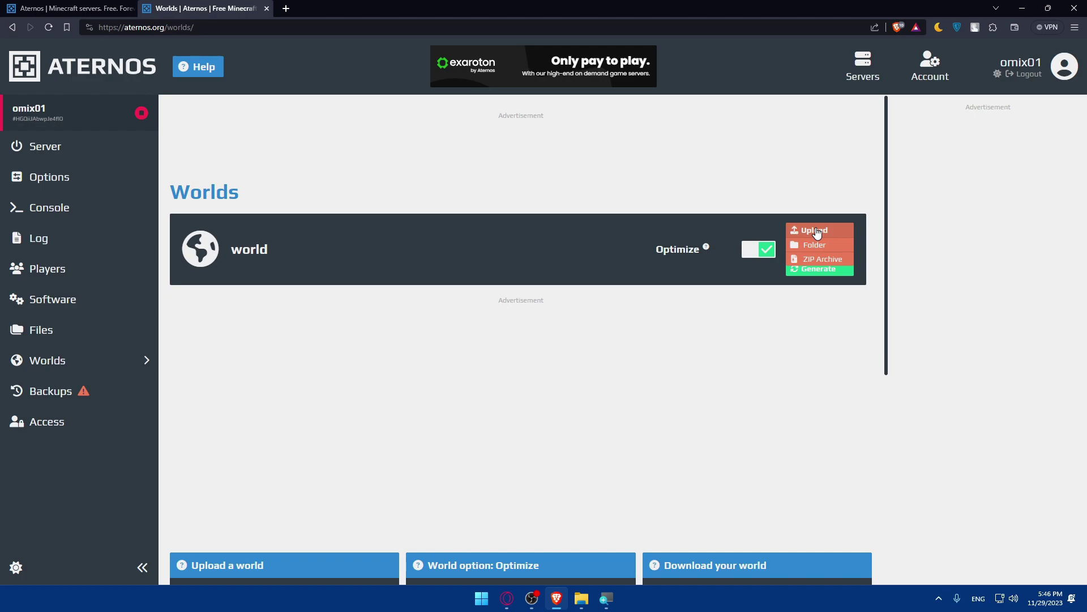
left_click(821, 260)
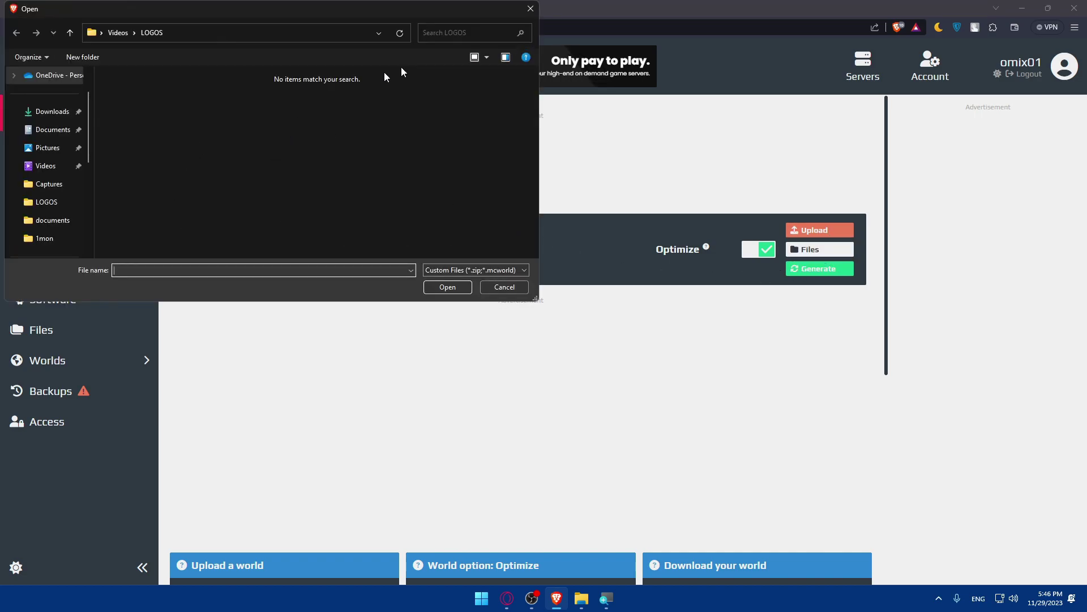
left_click(531, 9)
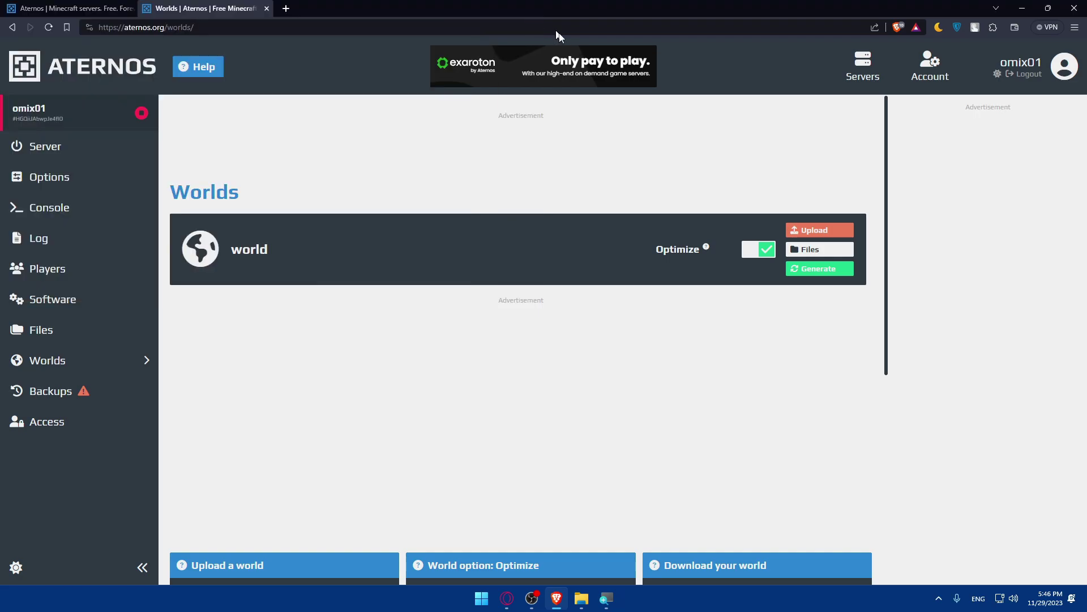
- Try the Folder upload option instead and cancel the folder picker
left_click(813, 231)
left_click(811, 253)
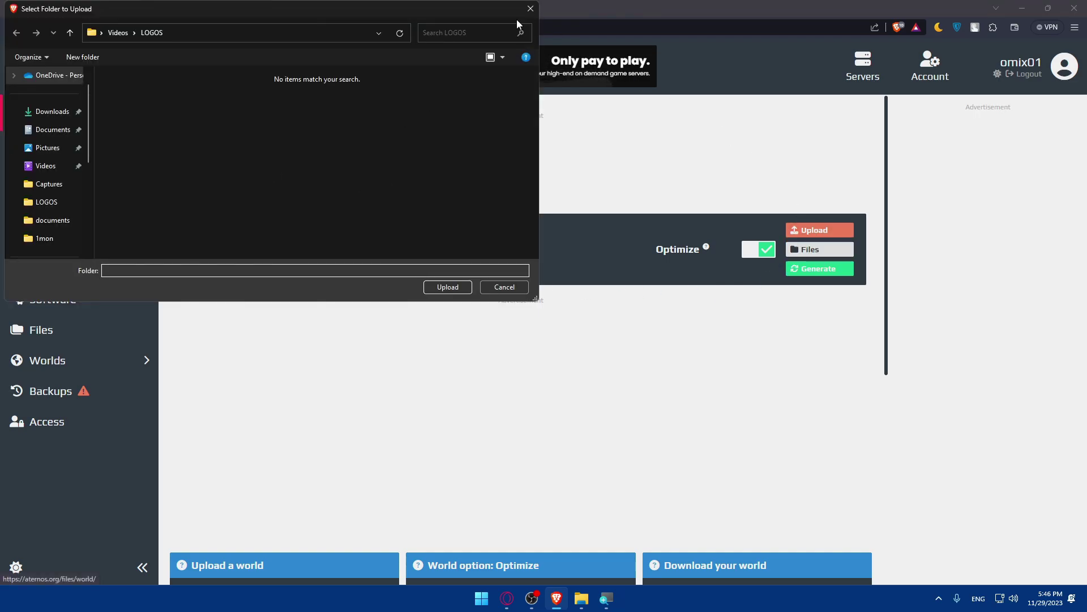
left_click(531, 8)
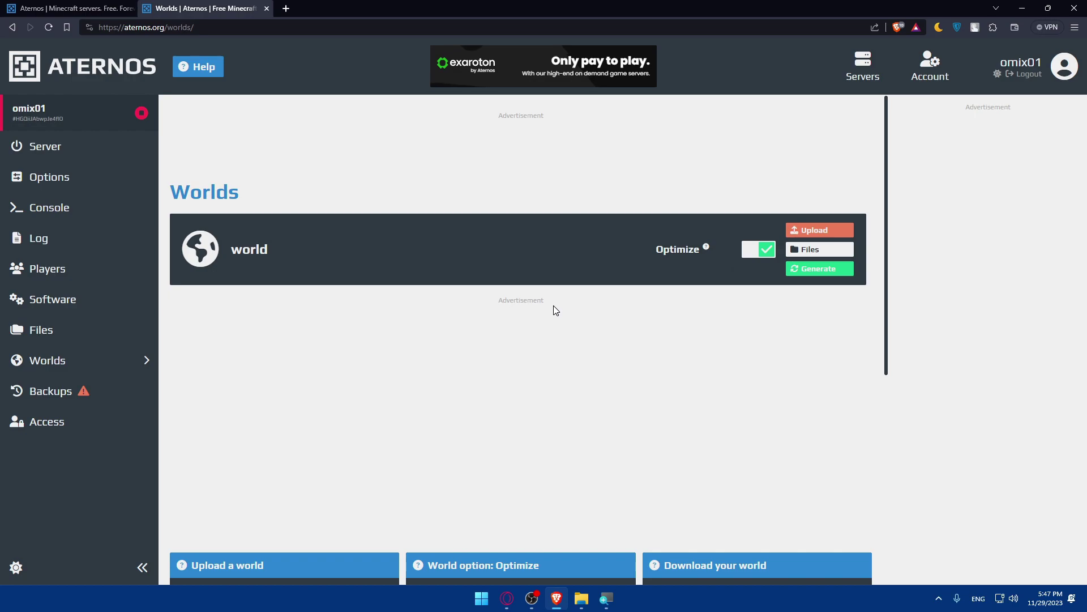
- Upload the 'test' folder from Videos as the world, allow the 11-file upload, and dismiss the invalid-world error
mouse_move(819, 230)
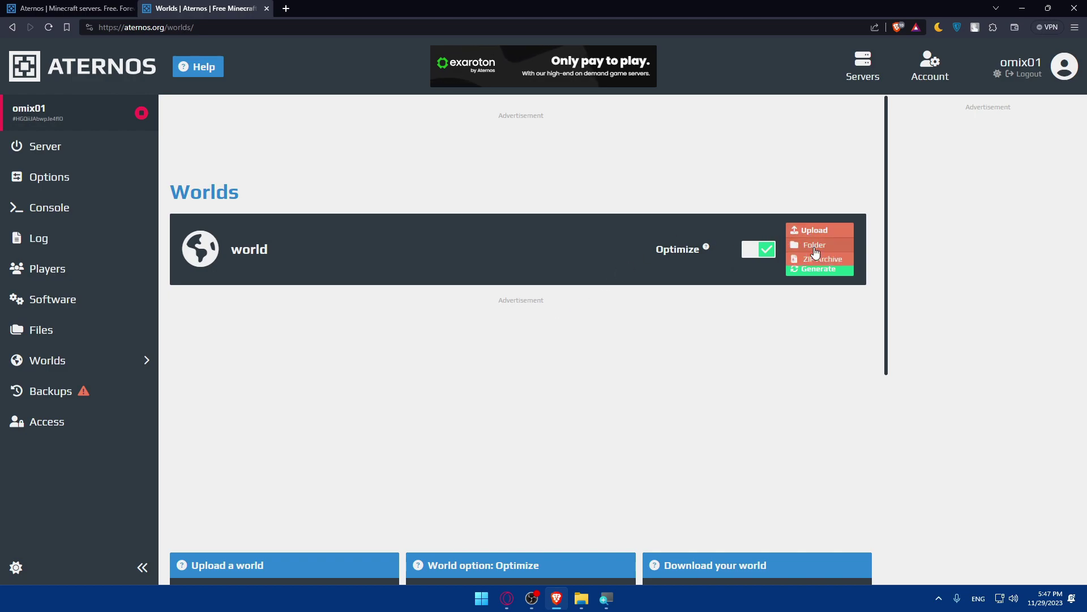
left_click(816, 249)
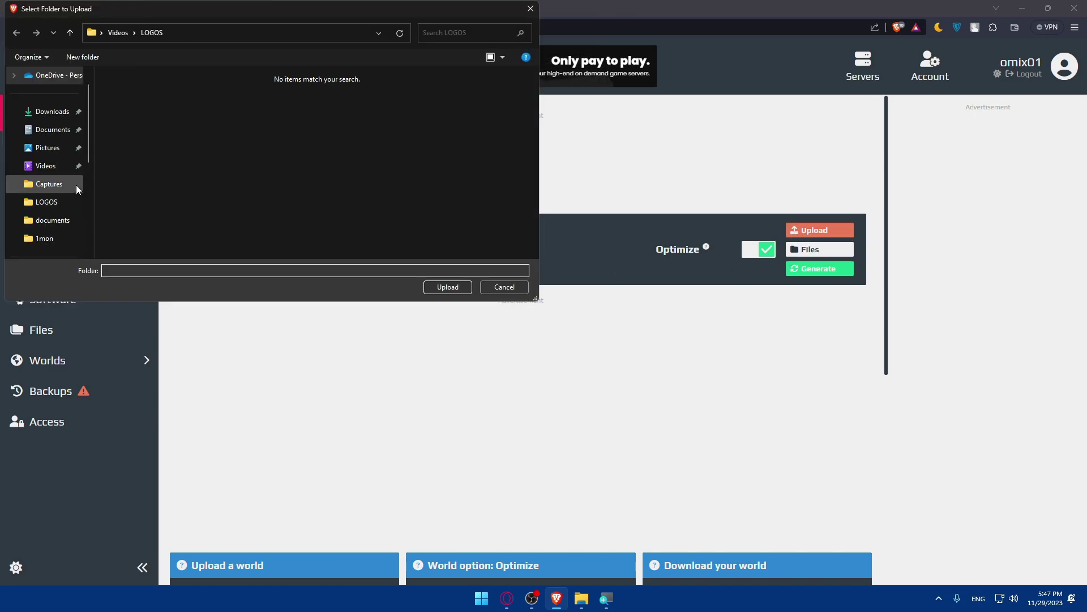
left_click(47, 120)
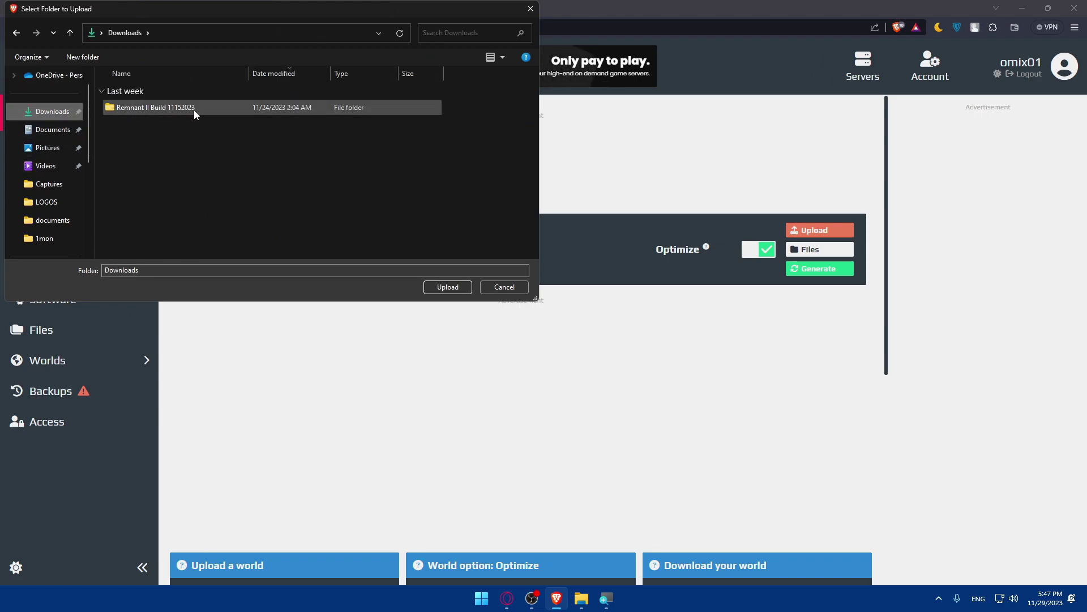
left_click(46, 166)
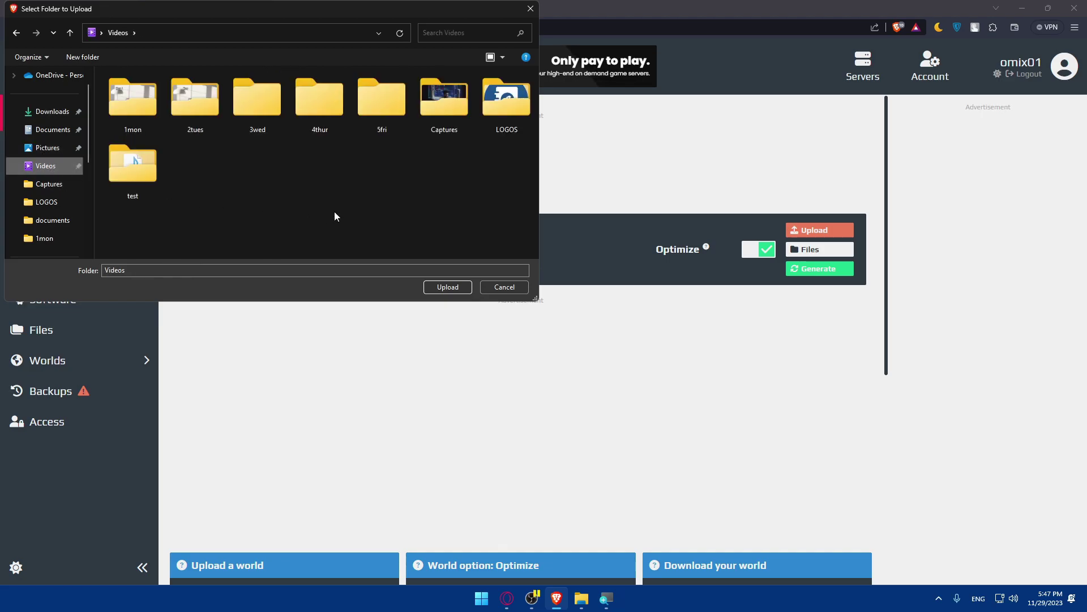
left_click(107, 170)
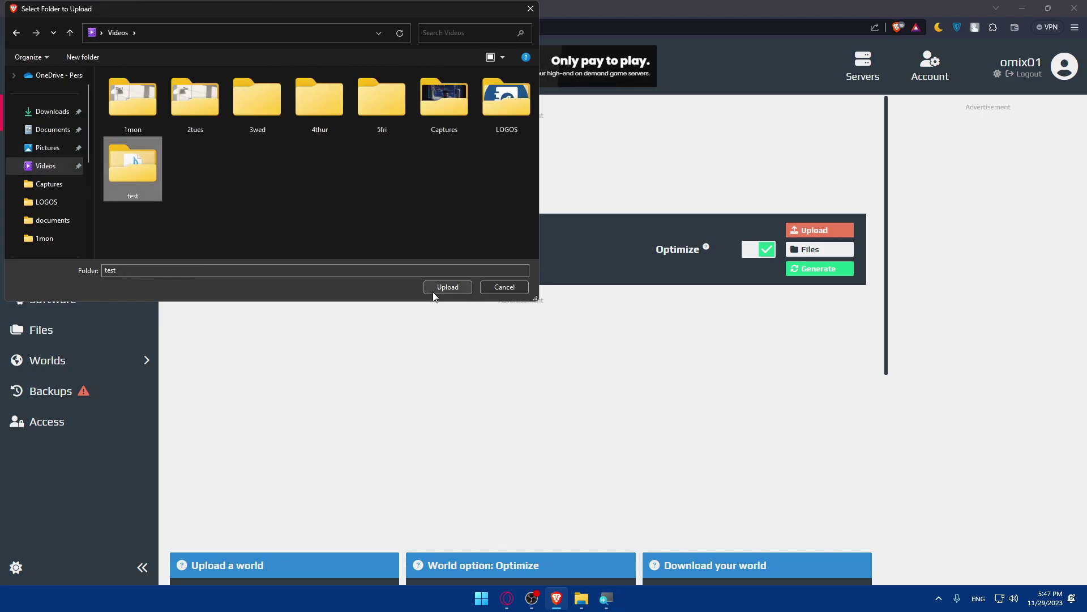
left_click(447, 287)
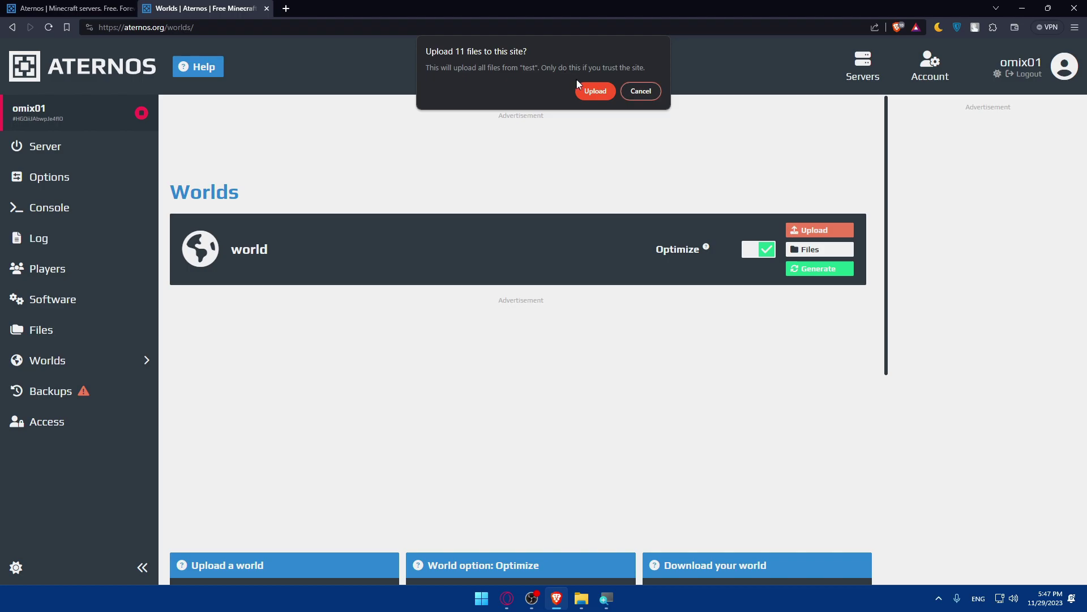
left_click(599, 91)
left_click(599, 92)
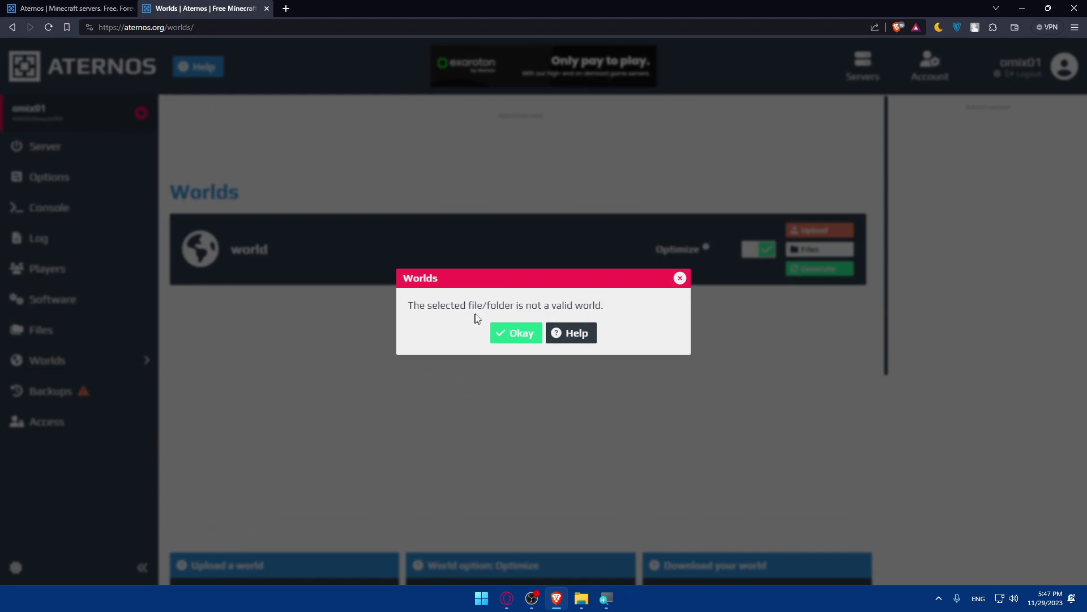
left_click(681, 278)
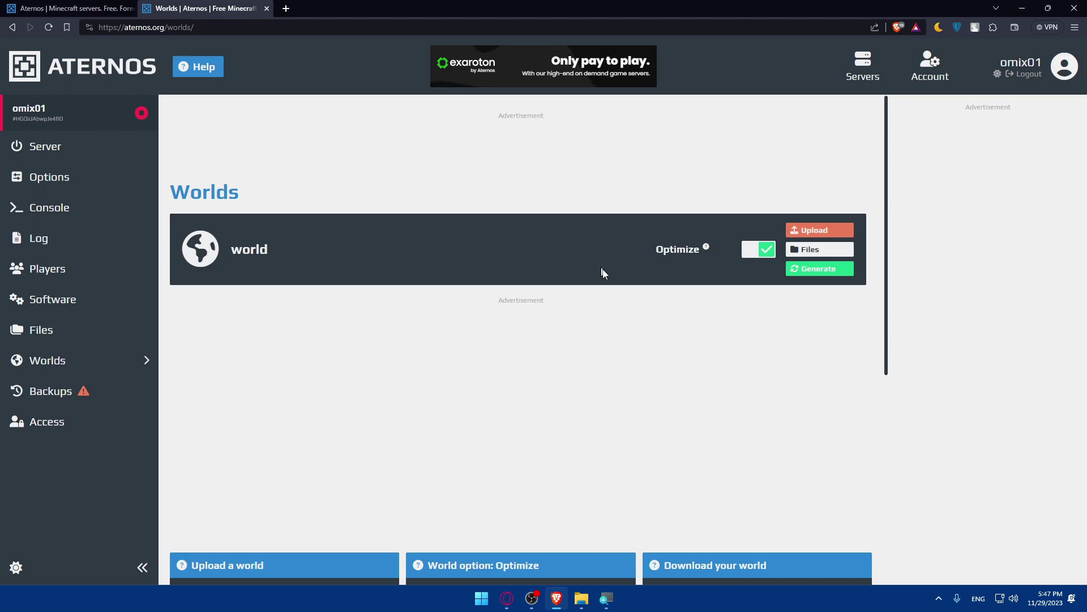
- Scroll the Worlds page to the Upload a world, Optimize and Download your world help boxes
scroll(469, 311, "down", 5)
scroll(374, 327, "up", 4)
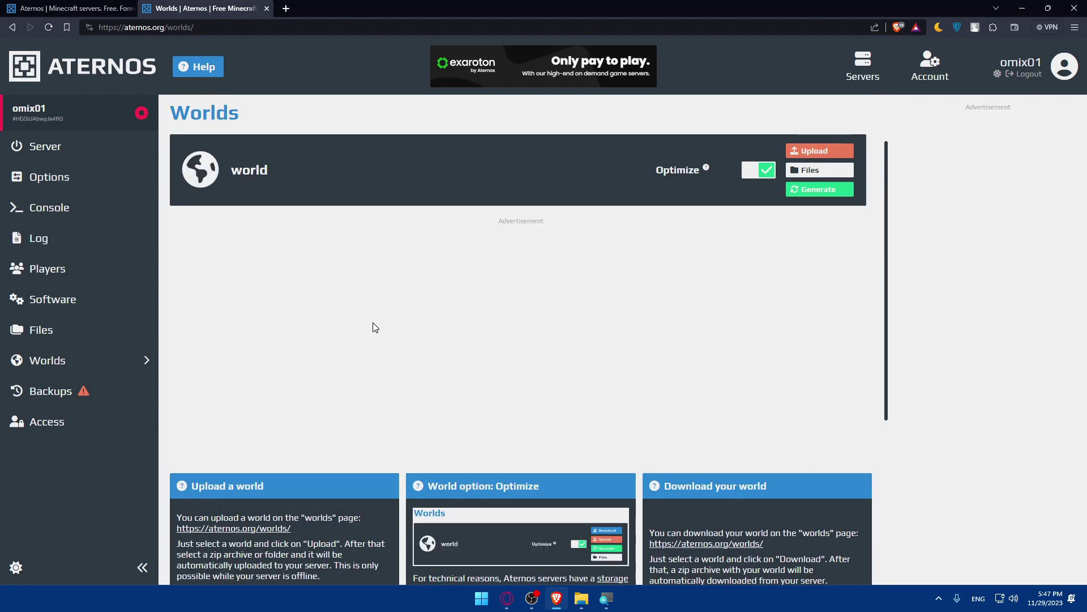
scroll(374, 328, "up", 2)
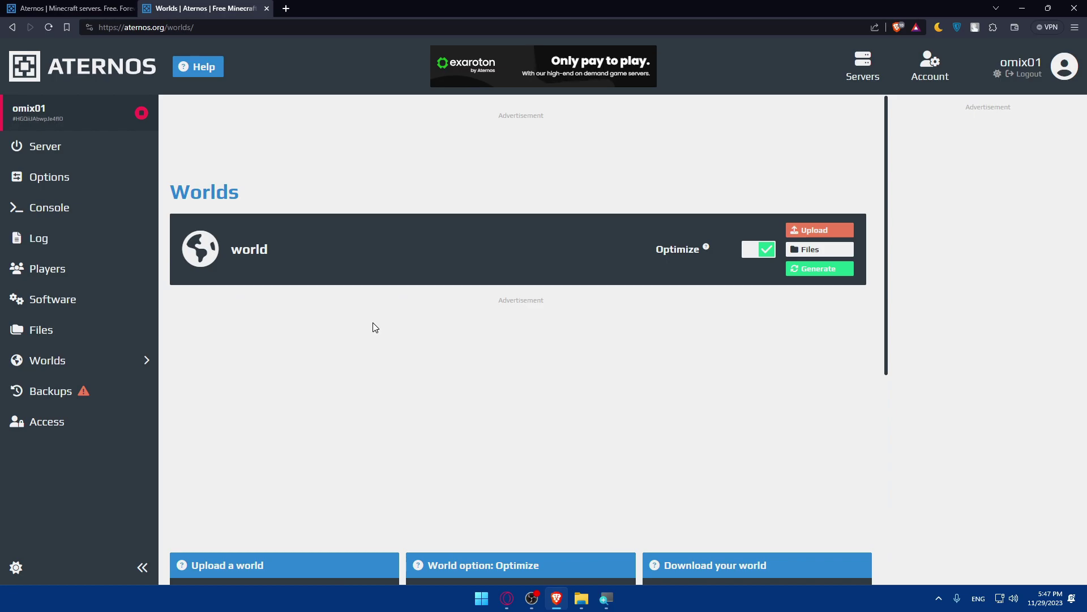
scroll(373, 322, "down", 5)
scroll(373, 323, "up", 5)
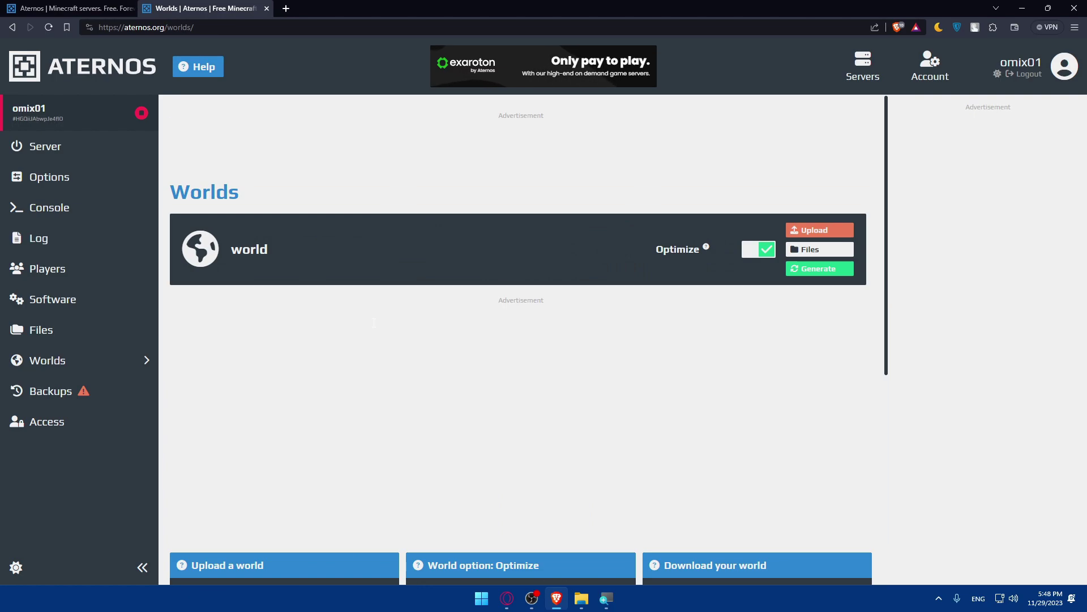
scroll(568, 237, "down", 5)
scroll(412, 182, "up", 5)
scroll(425, 172, "down", 5)
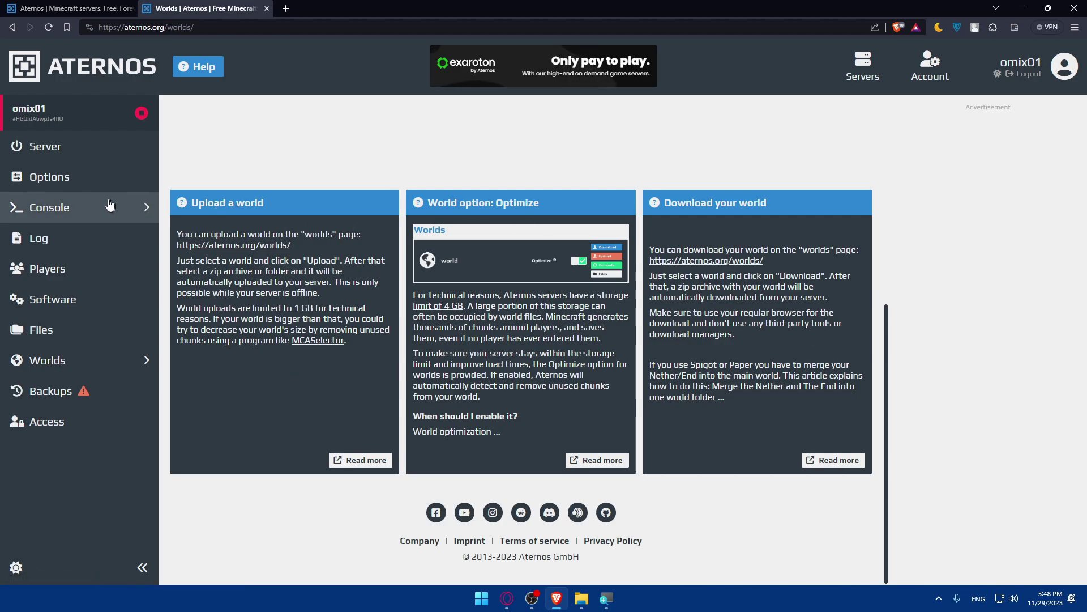
- From the server overview, review the Options in server.properties, then return to the overview
left_click(69, 148)
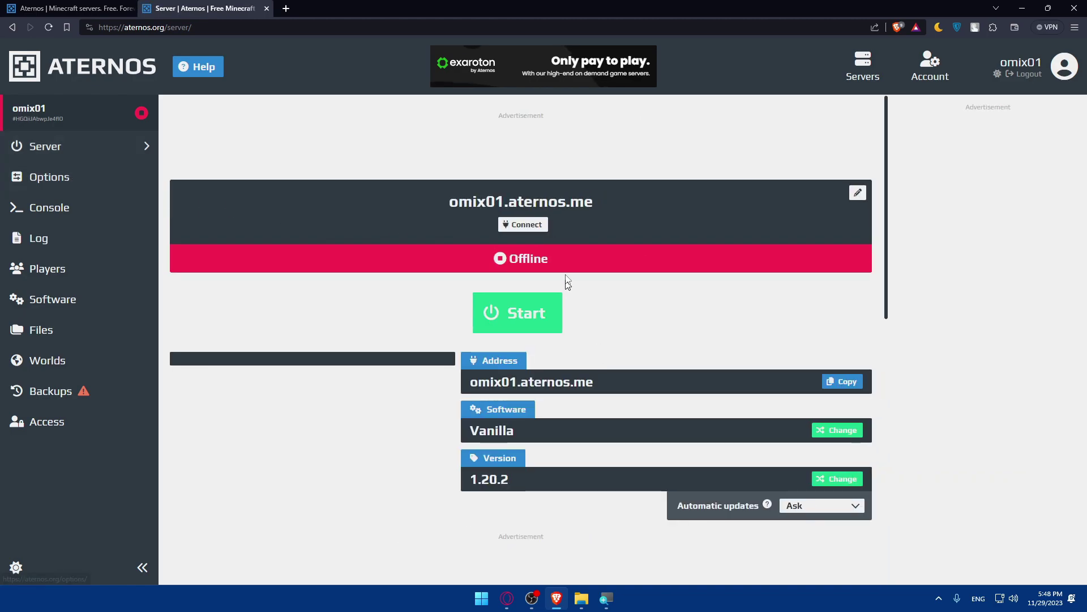
left_click(858, 193)
scroll(566, 254, "down", 3)
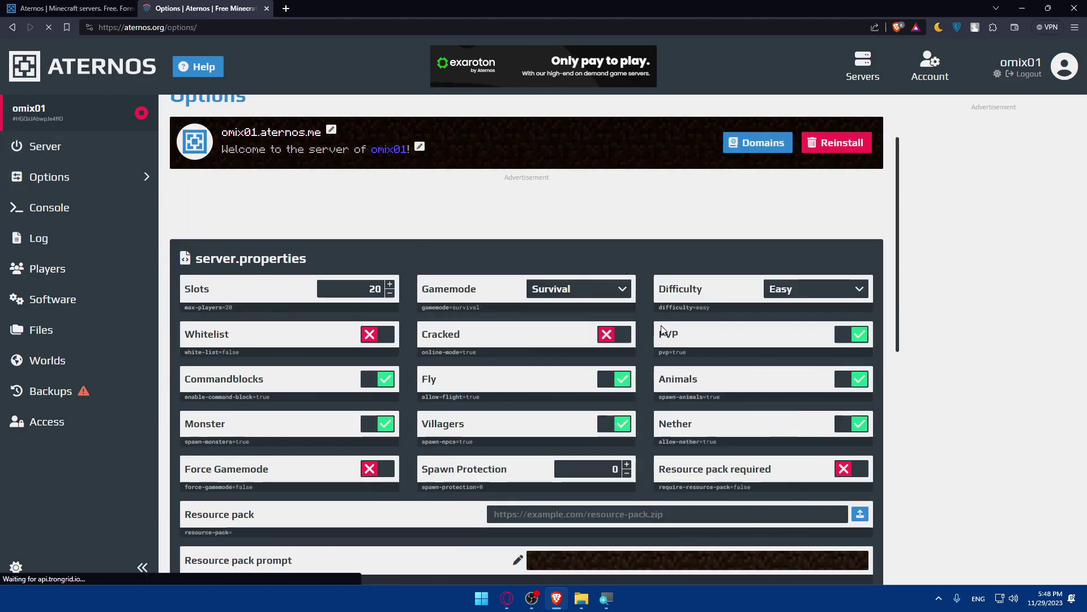
scroll(456, 335, "up", 2)
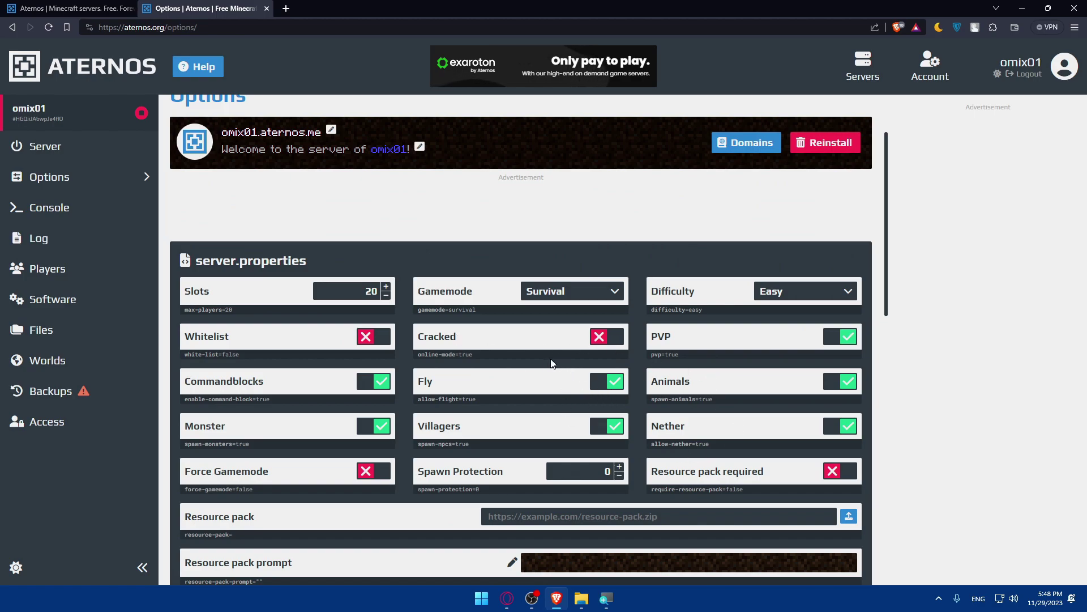
scroll(566, 340, "down", 5)
scroll(491, 299, "up", 2)
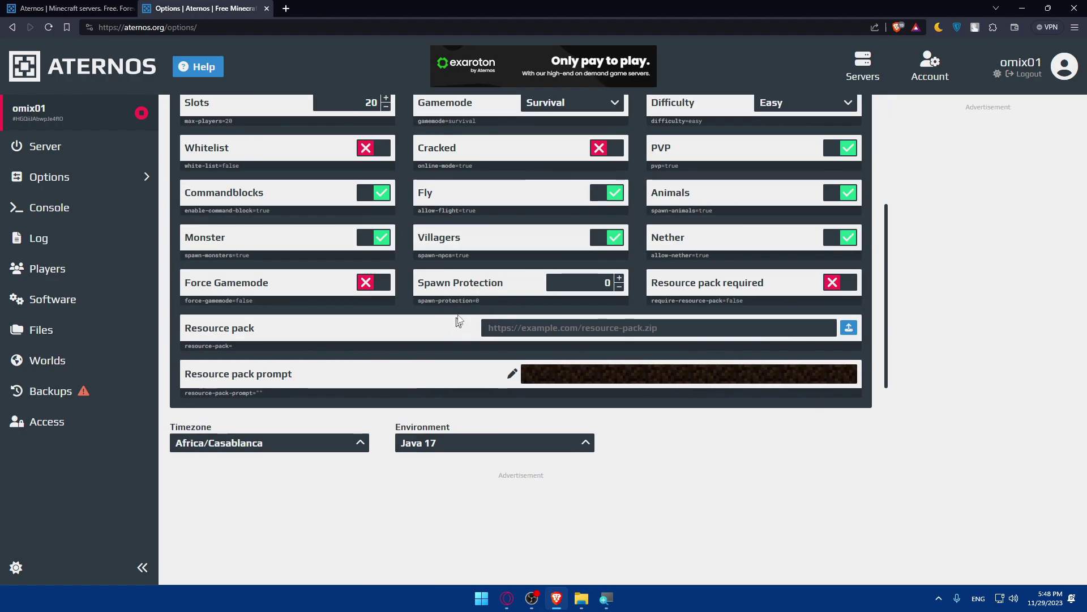
scroll(430, 341, "up", 4)
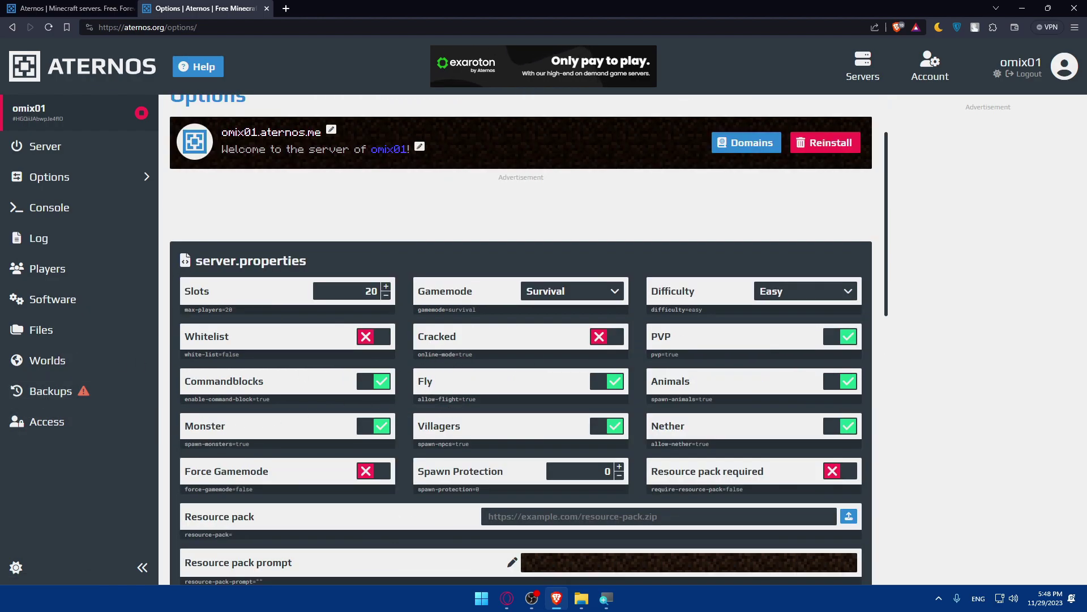
left_click(142, 152)
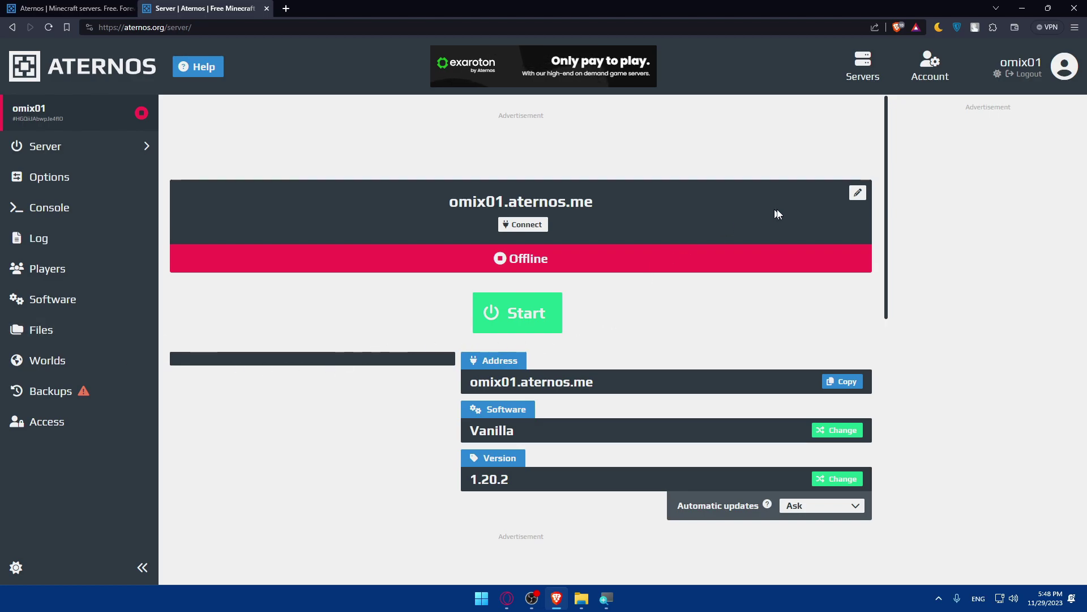
left_click(524, 224)
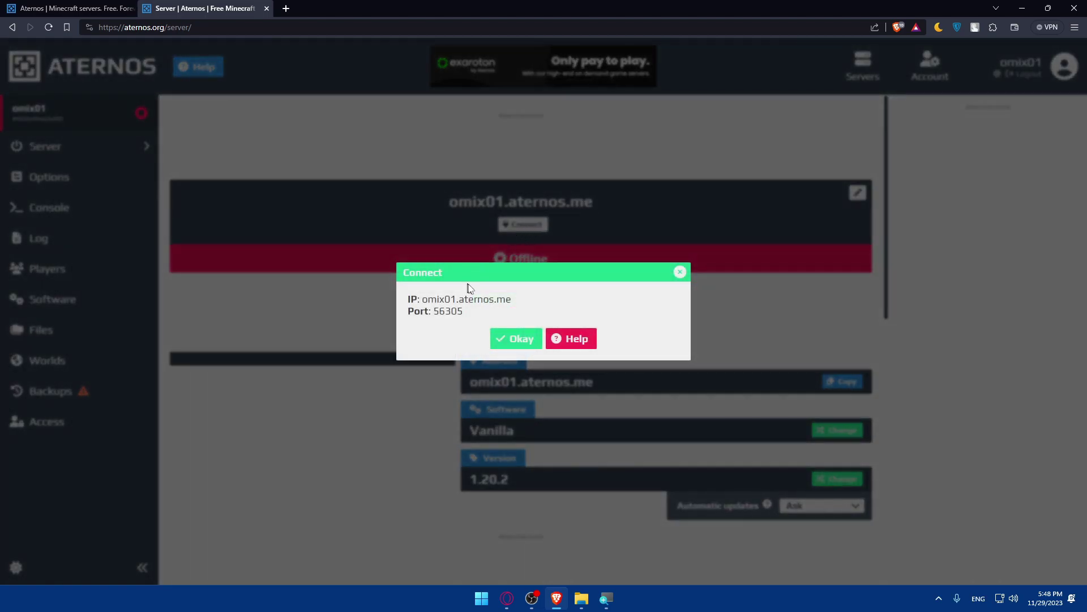
left_click(680, 272)
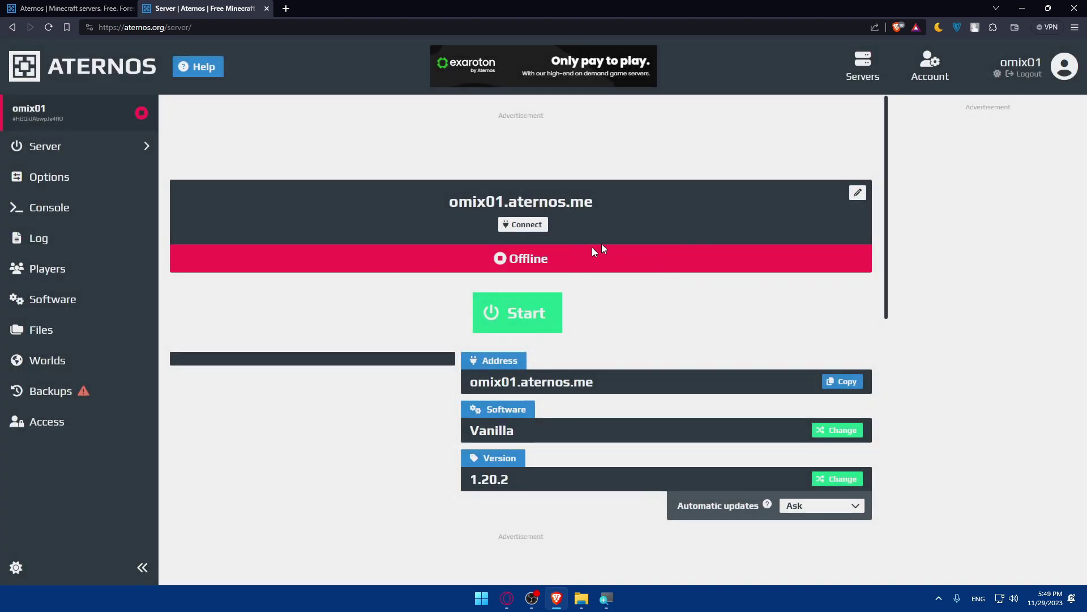